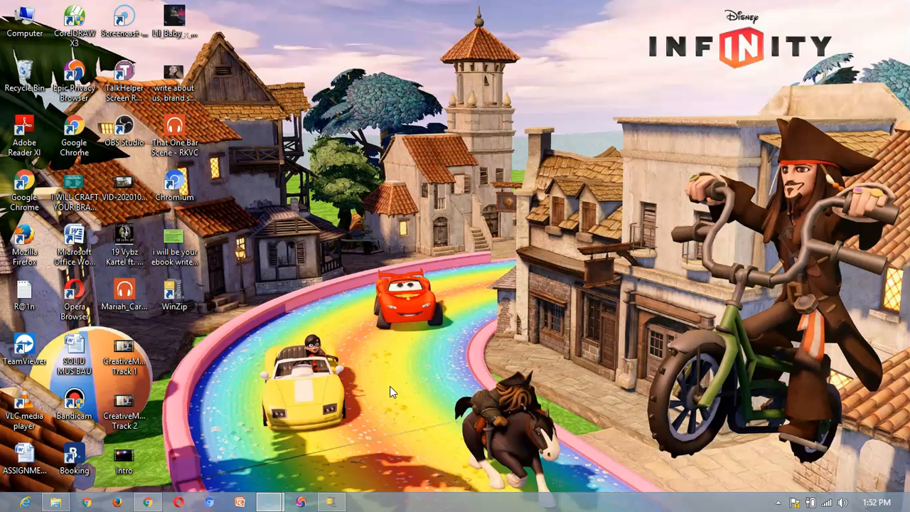
Step: Switch to Chrome and search Google for "ipts" in a new tab
click(430, 359)
click(148, 502)
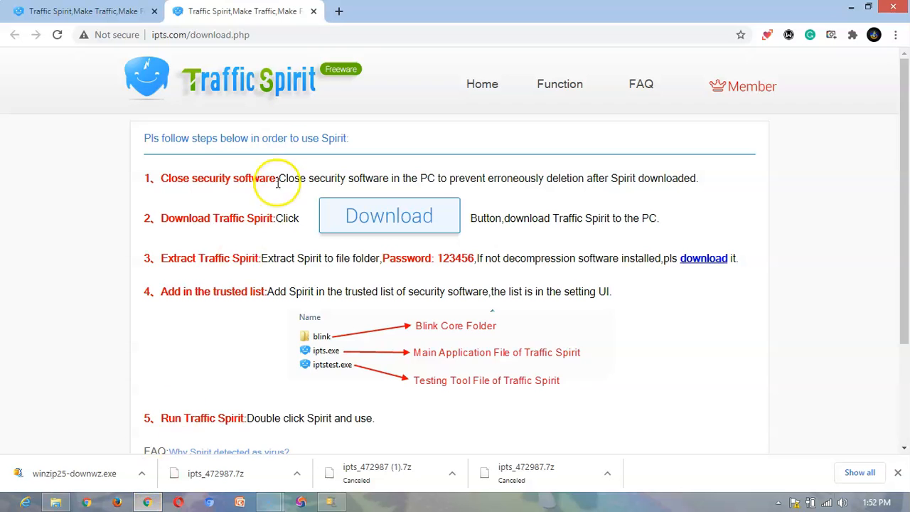
click(342, 13)
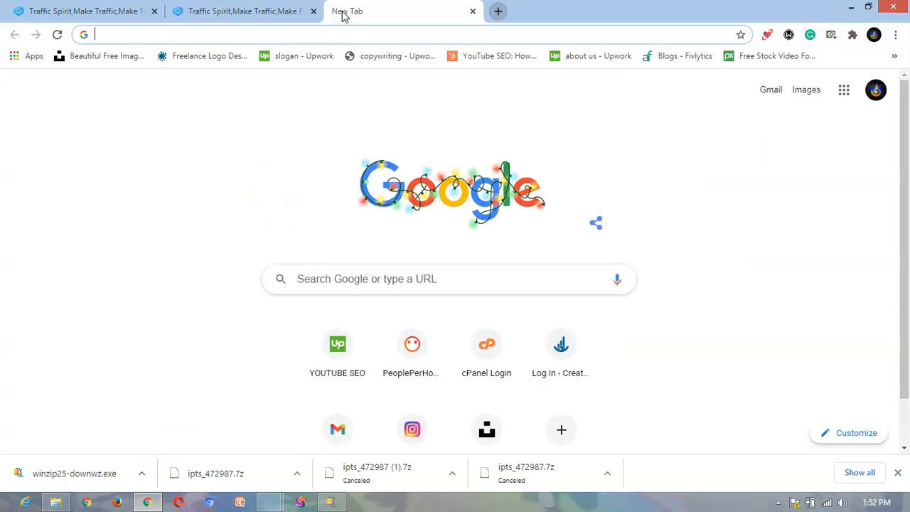
text(ipts)
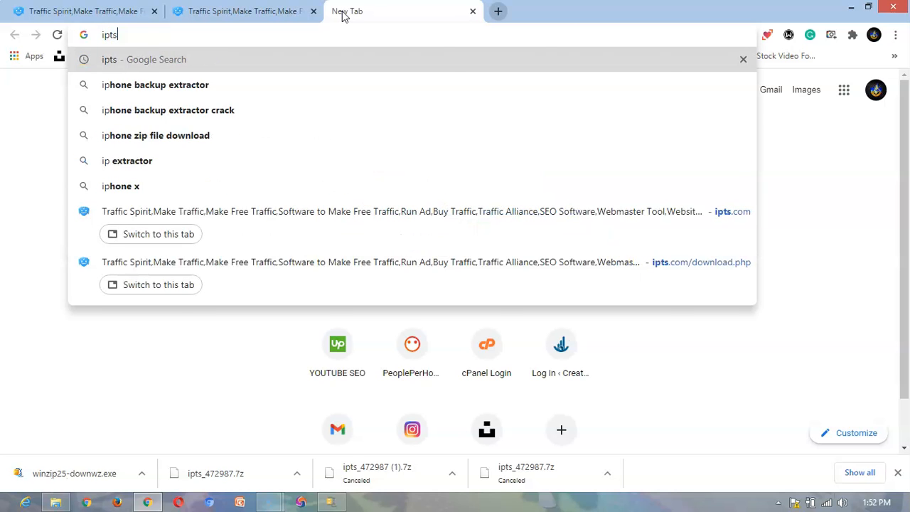
key(Return)
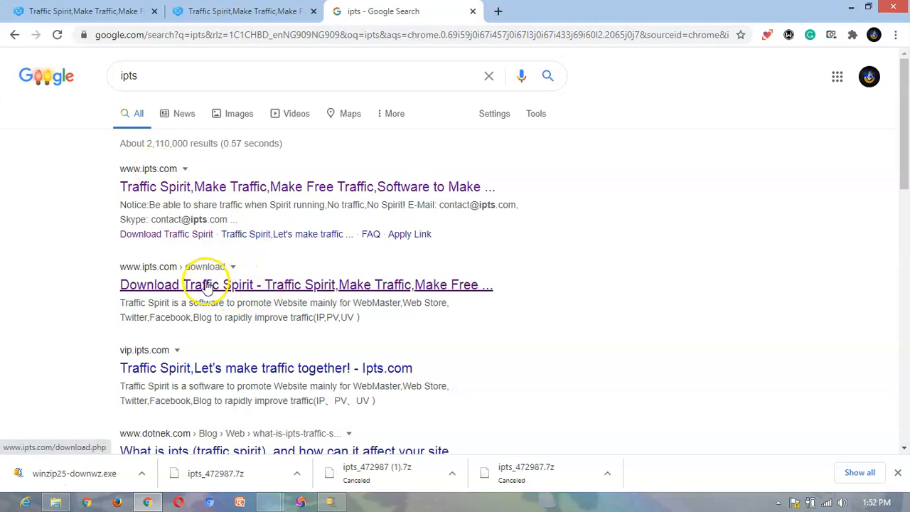
Step: Open the Download Traffic Spirit page of ipts.com from the search results
click(234, 285)
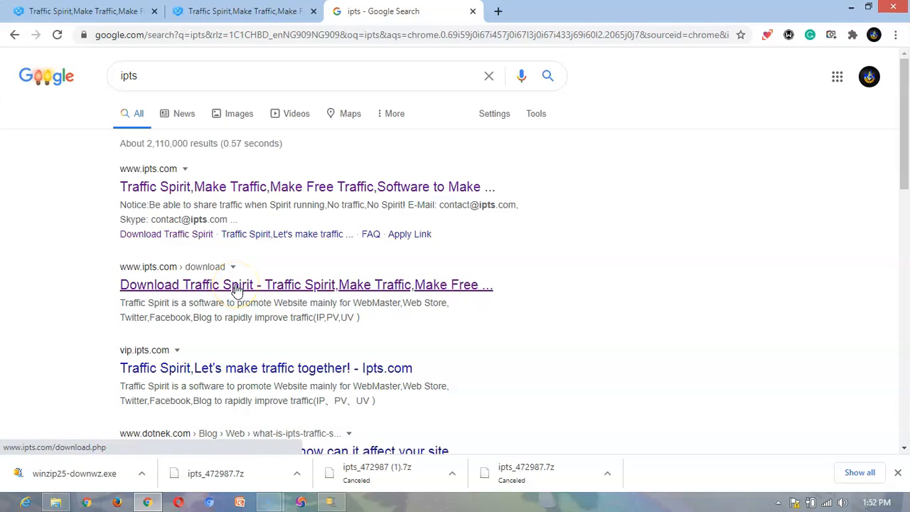
click(236, 289)
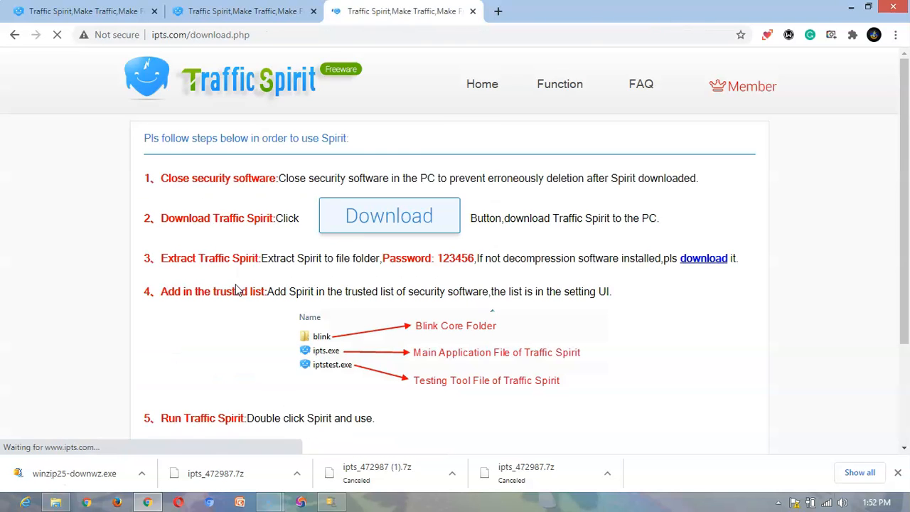
mouse_move(907, 106)
mouse_down()
mouse_move(908, 221)
mouse_move(908, 106)
mouse_up()
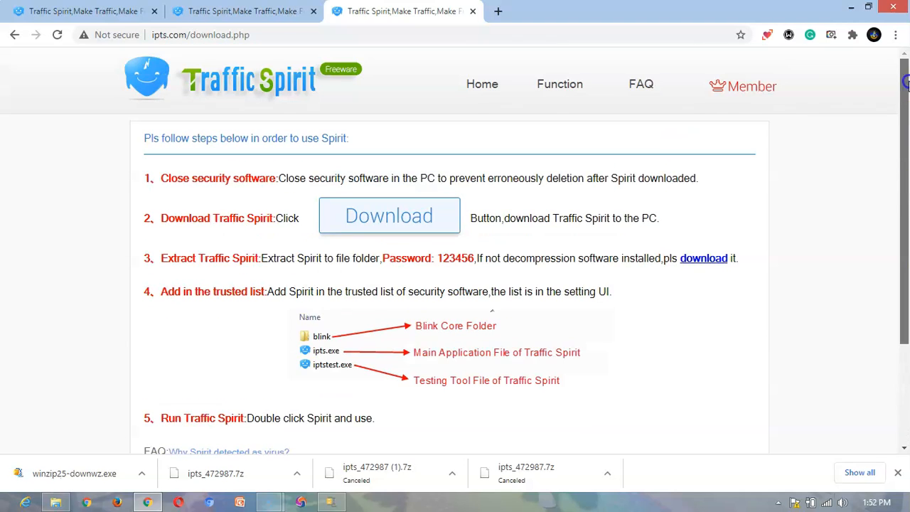
Step: Look over the Traffic Spirit Function page and return to the download page
click(562, 85)
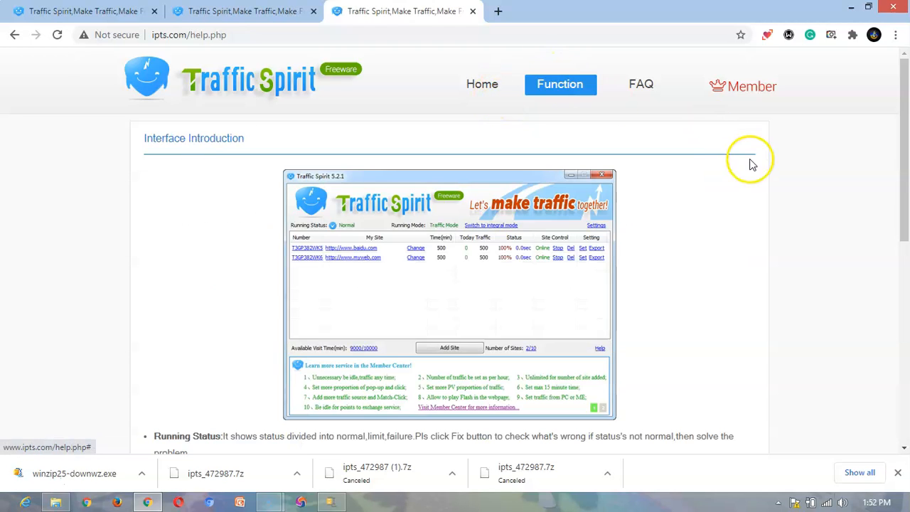
drag(905, 133, 903, 103)
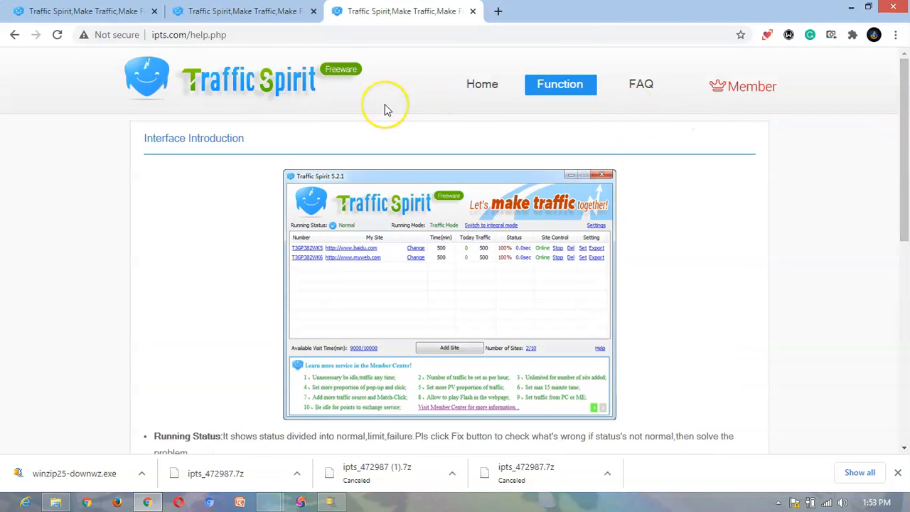
click(14, 34)
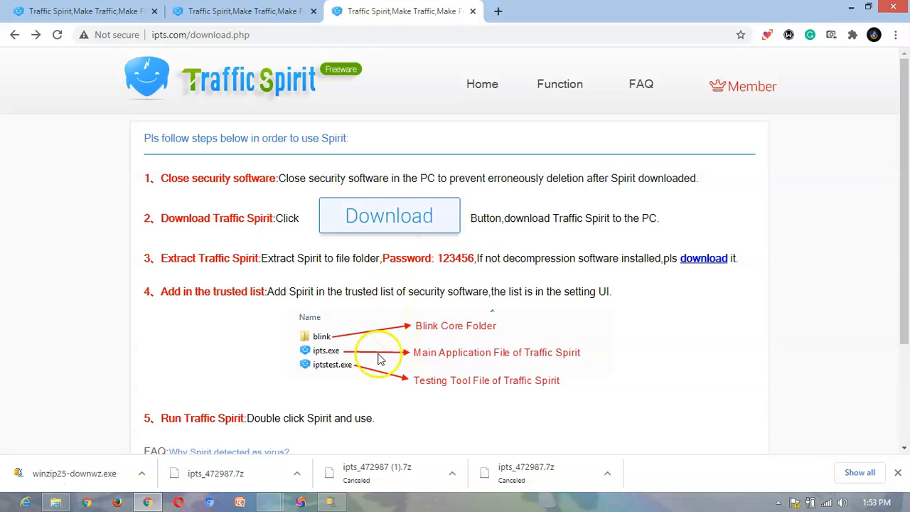
Step: Show the downloaded ipts_472987.7z file in the Downloads folder
click(297, 473)
click(336, 430)
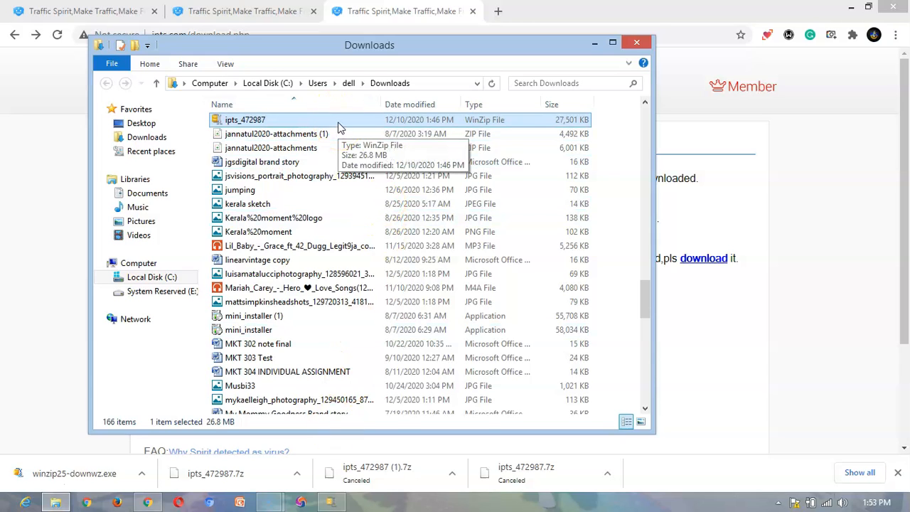
right_click(338, 126)
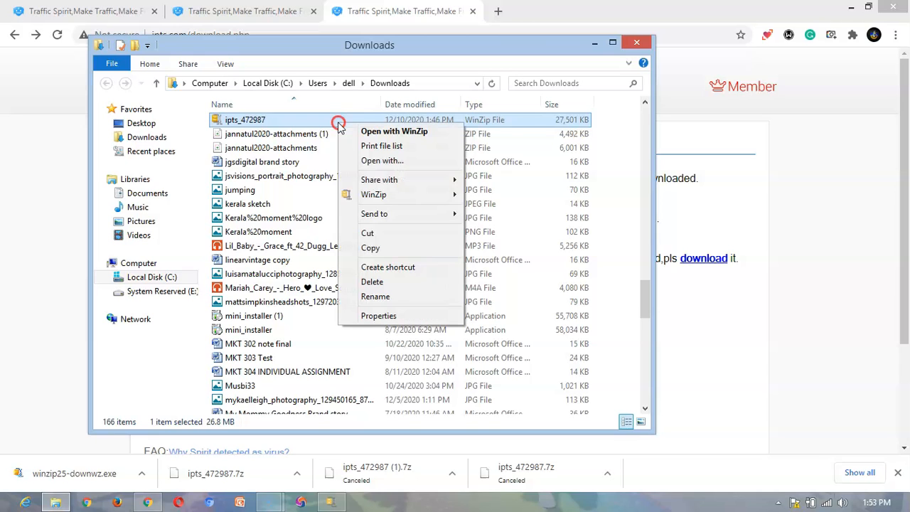
click(403, 182)
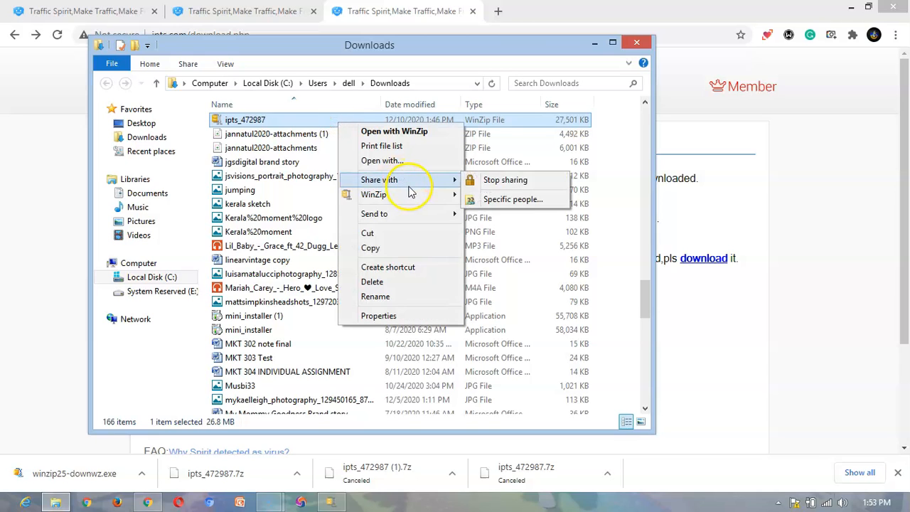
mouse_move(411, 195)
click(500, 197)
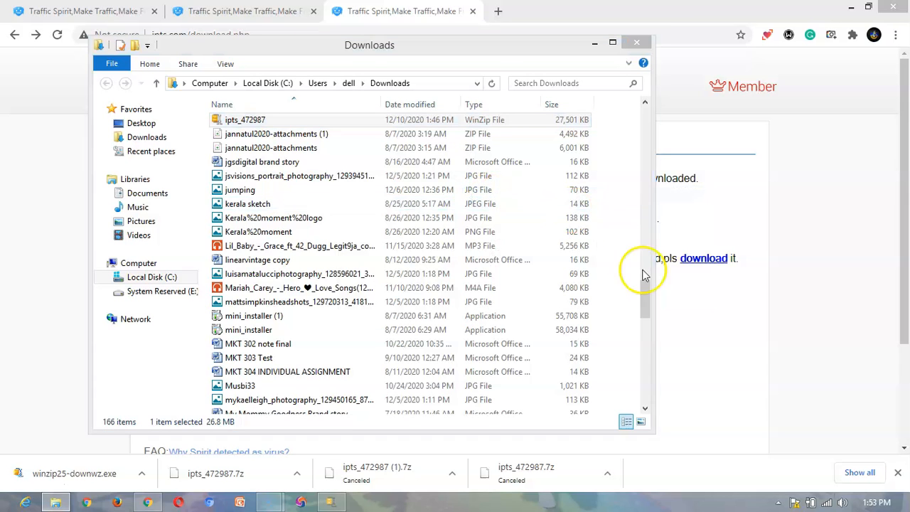
Step: Open the ipts_472987 archive with WinZip, accepting the security warning and dismissing the WinZip welcome screen
drag(645, 313, 646, 284)
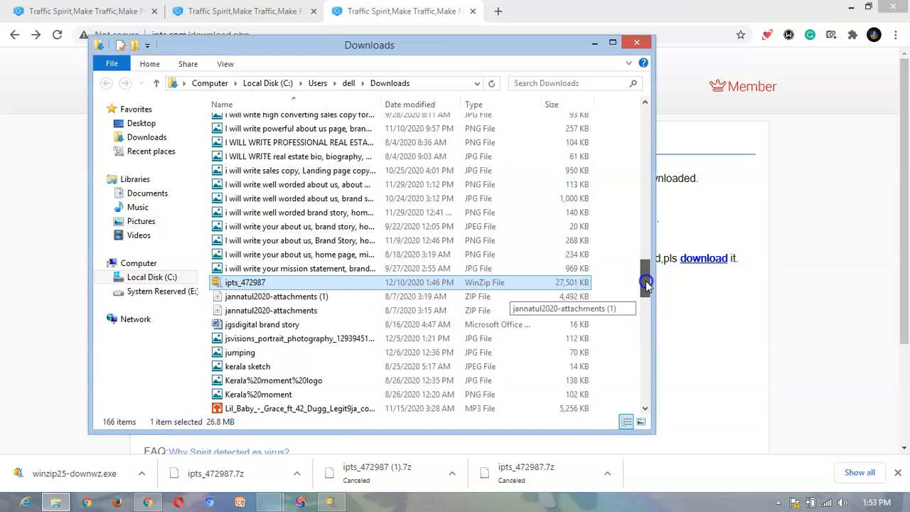
right_click(281, 286)
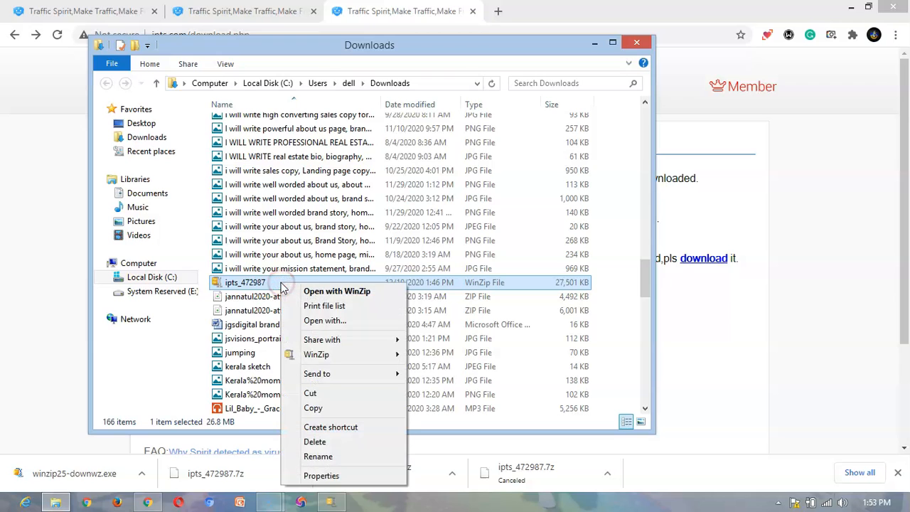
click(340, 321)
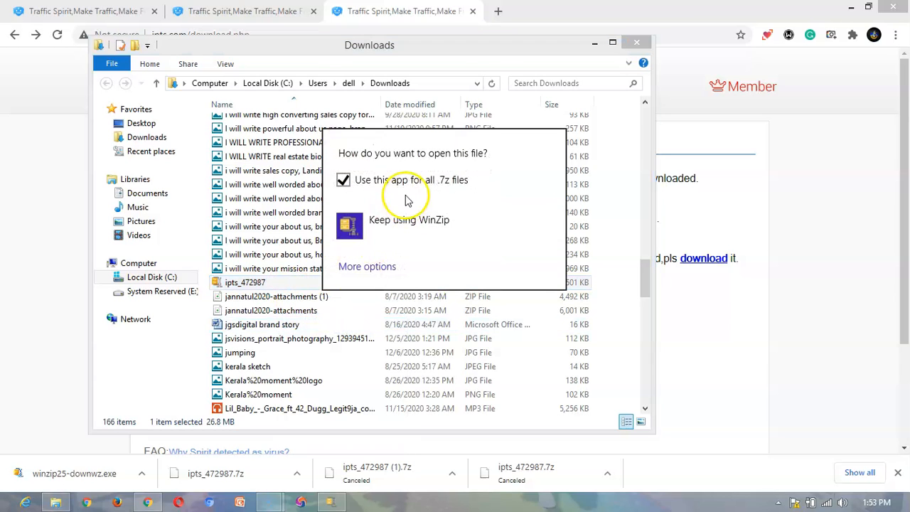
click(420, 233)
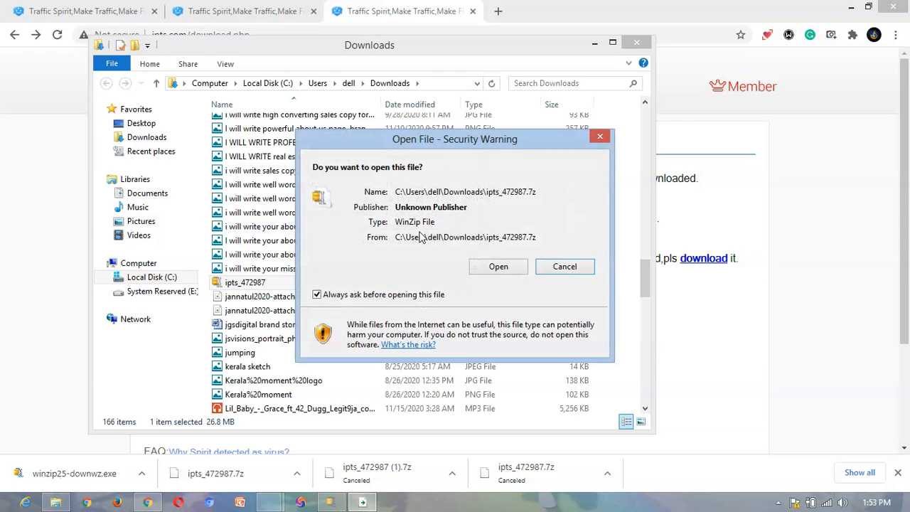
click(498, 267)
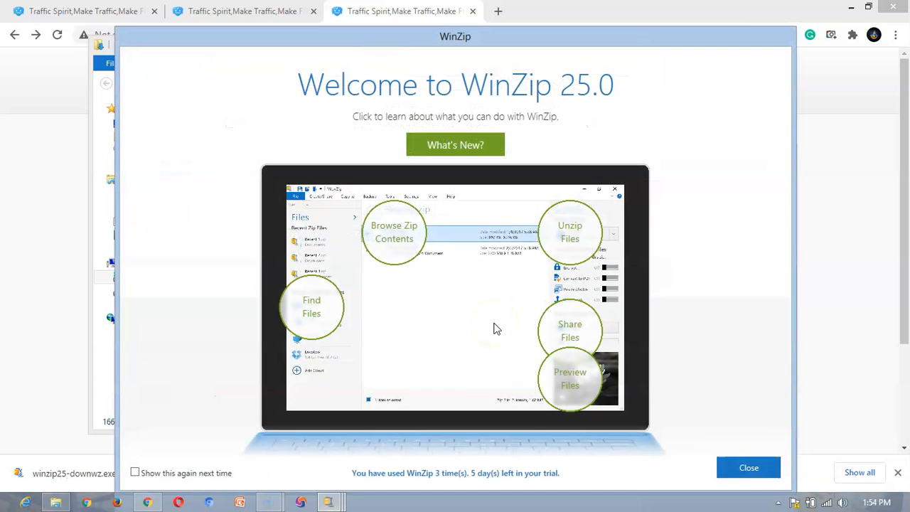
click(752, 470)
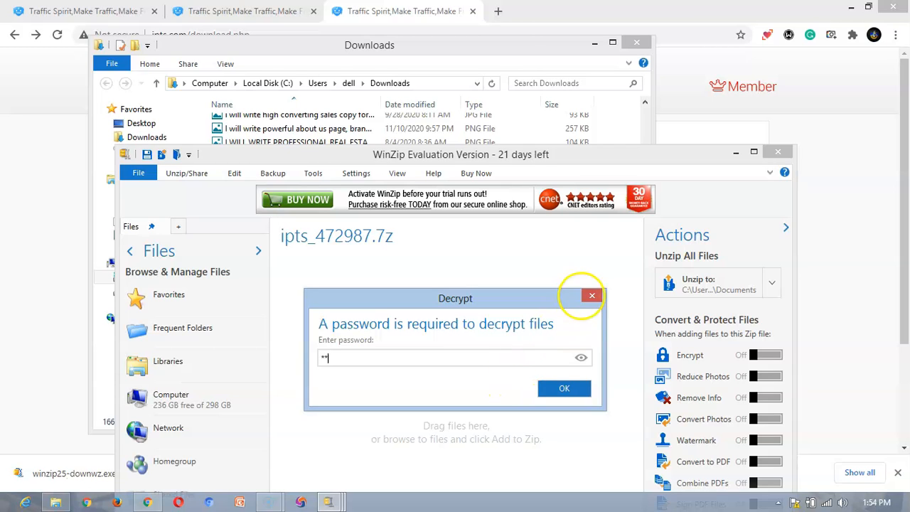
Step: Enter the archive password to decrypt ipts_472987.7z and unzip its files to Downloads
text(****)
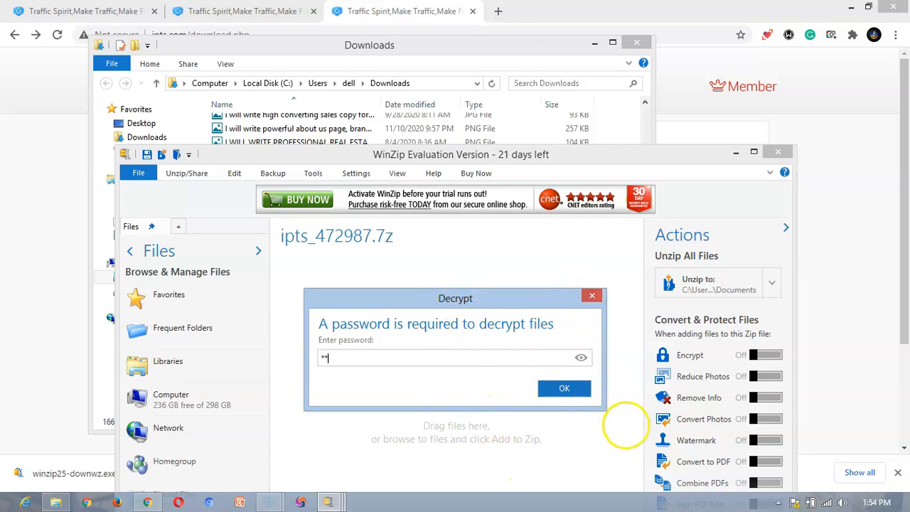
click(558, 389)
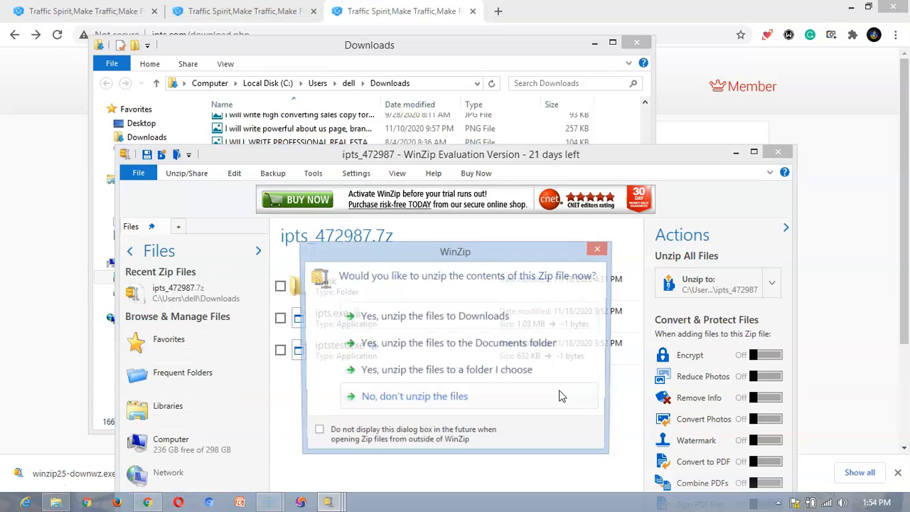
click(439, 325)
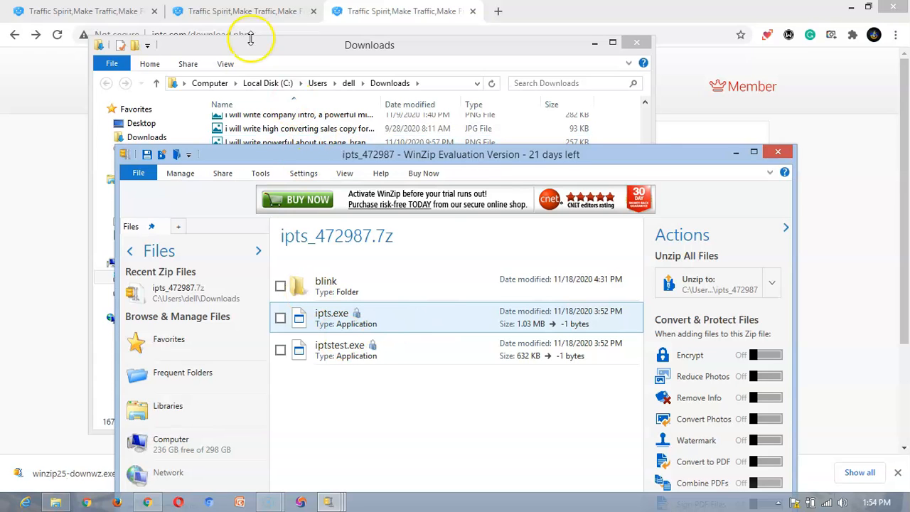
Step: Launch the extracted ipts application from WinZip's ipts_472987 folder and agree to open the EXE file
click(377, 15)
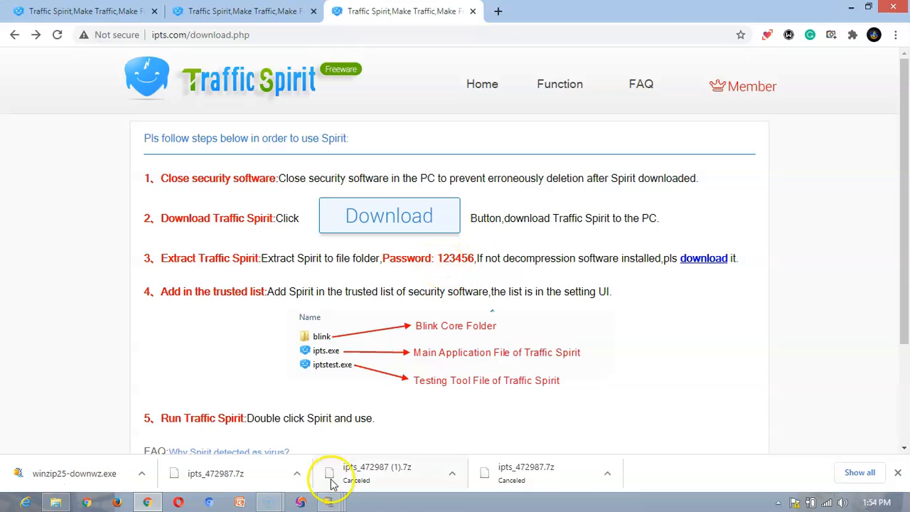
mouse_move(331, 499)
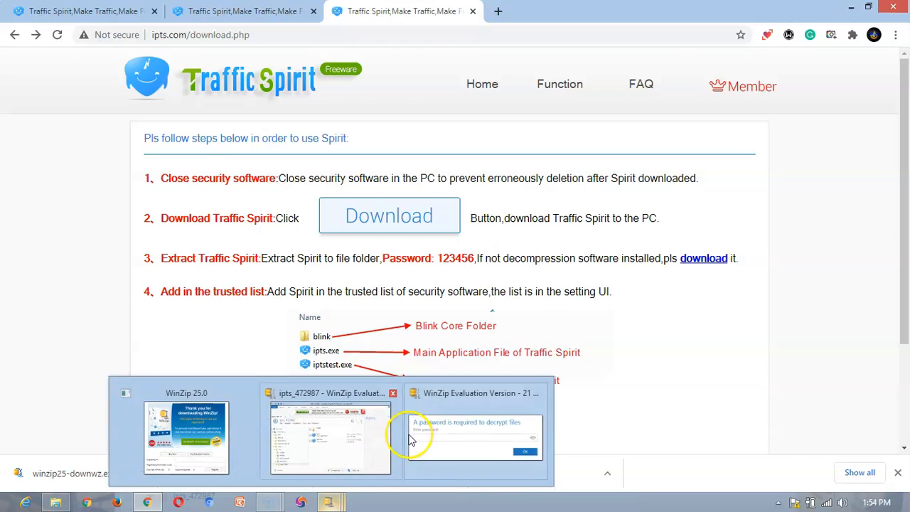
click(356, 437)
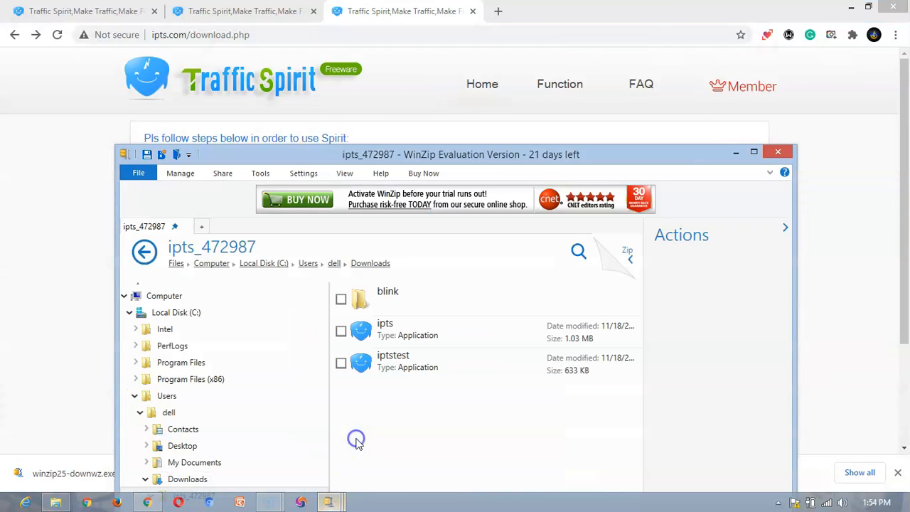
double_click(425, 335)
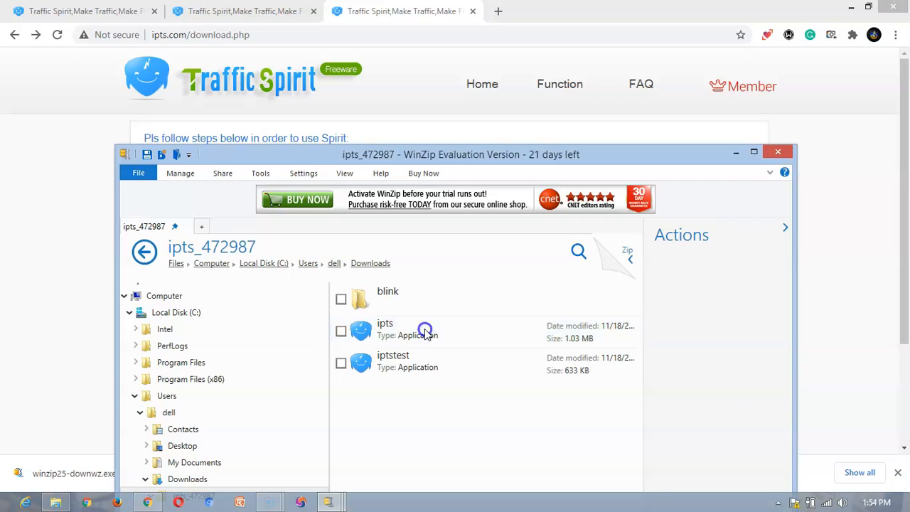
click(426, 331)
double_click(440, 332)
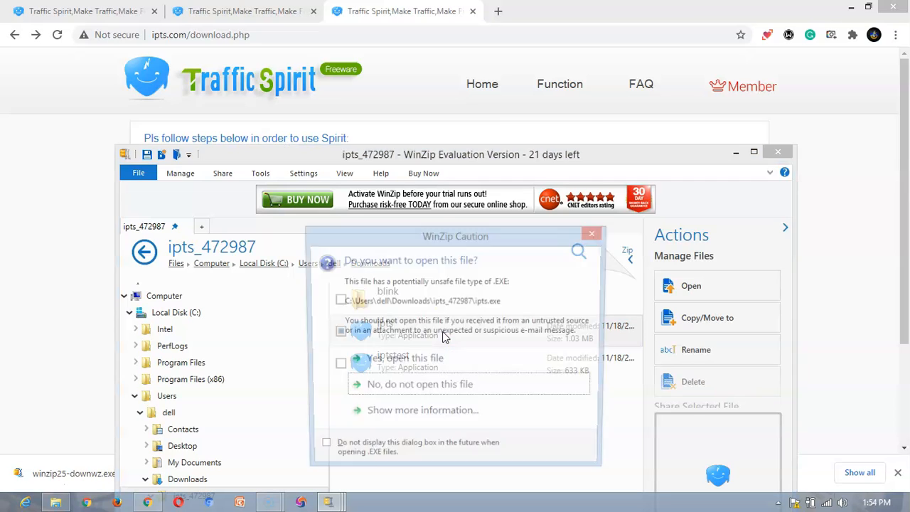
click(436, 360)
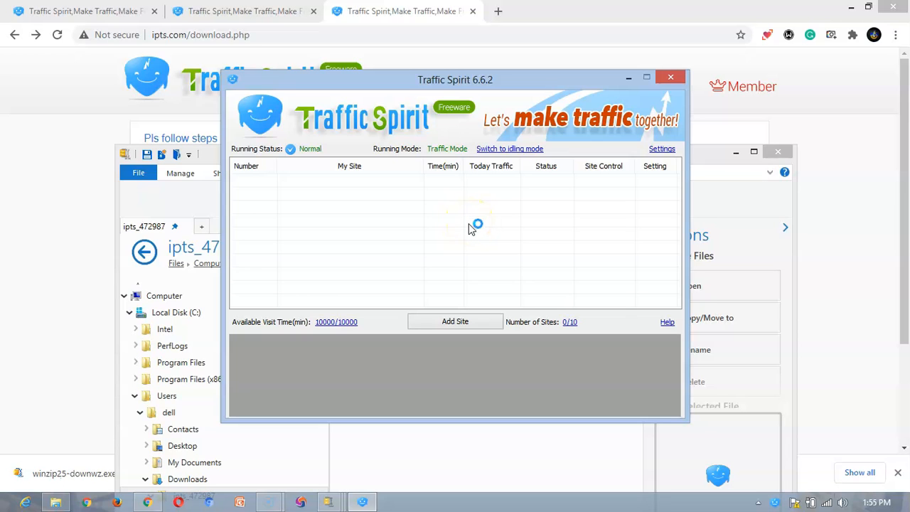
Step: Switch to Chrome and open fiverr.com/creativemusbi in a new tab
click(500, 12)
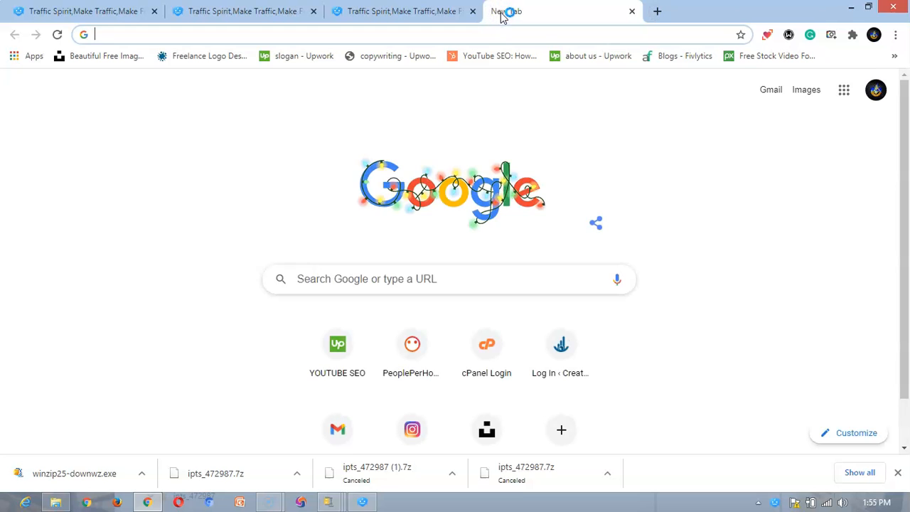
text(fiverr)
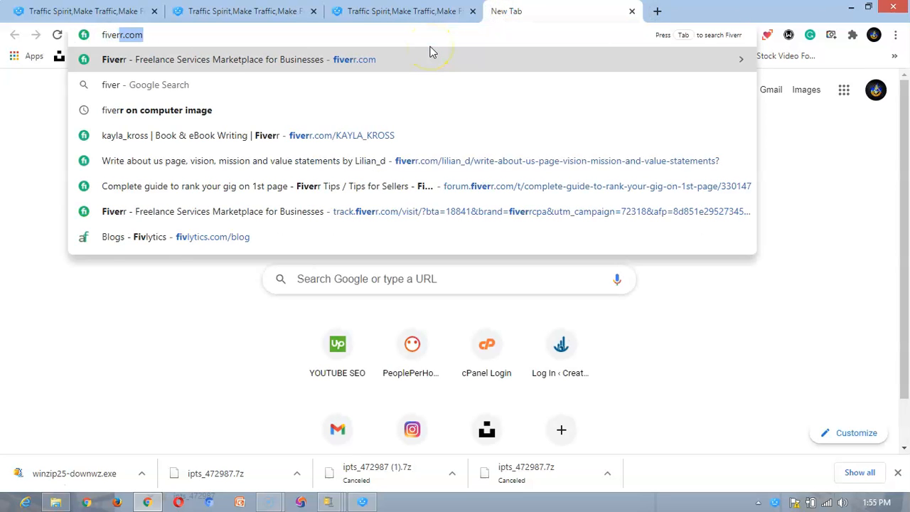
text(.com/c)
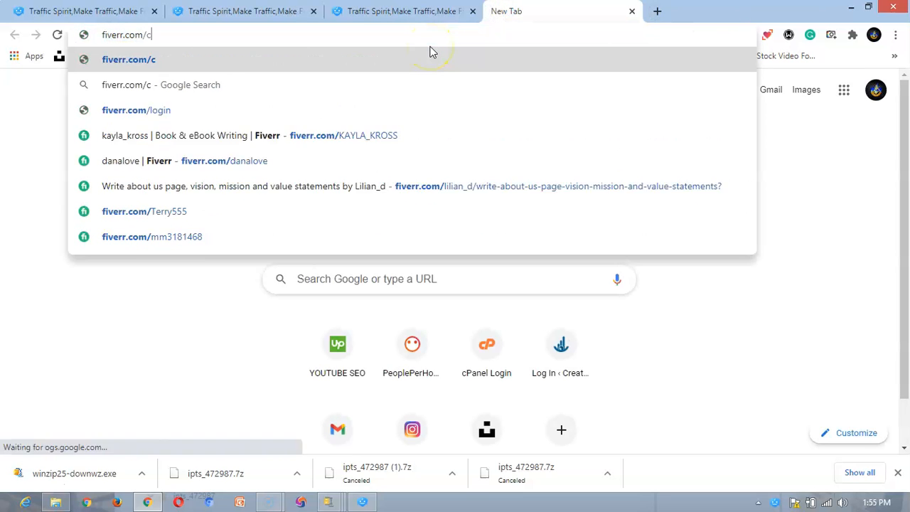
text(reative)
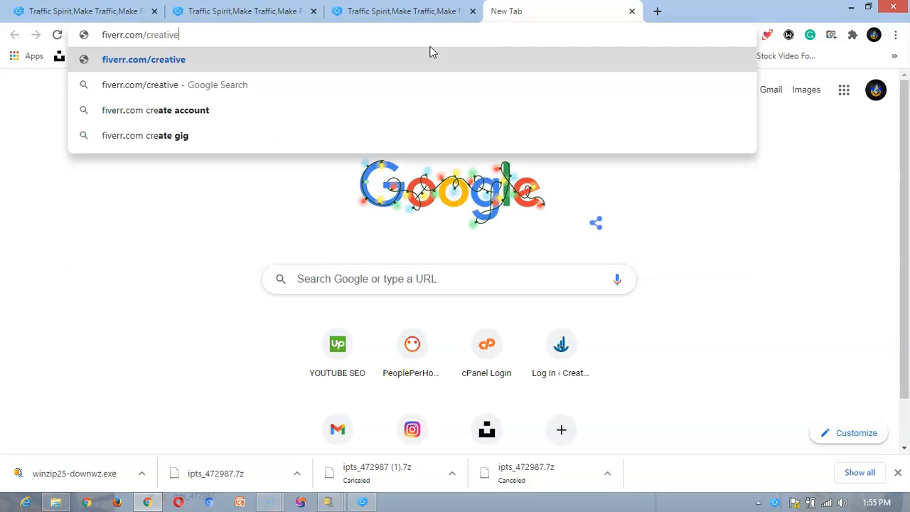
text(musbi)
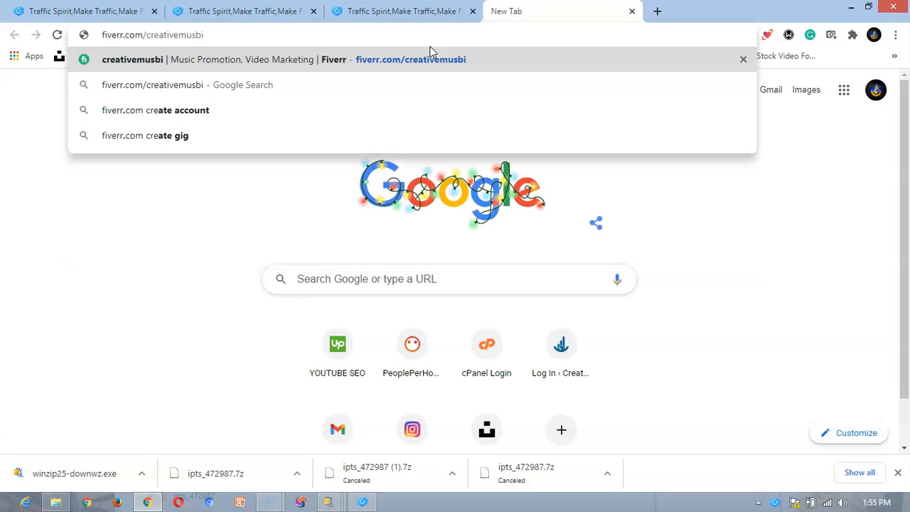
key(Return)
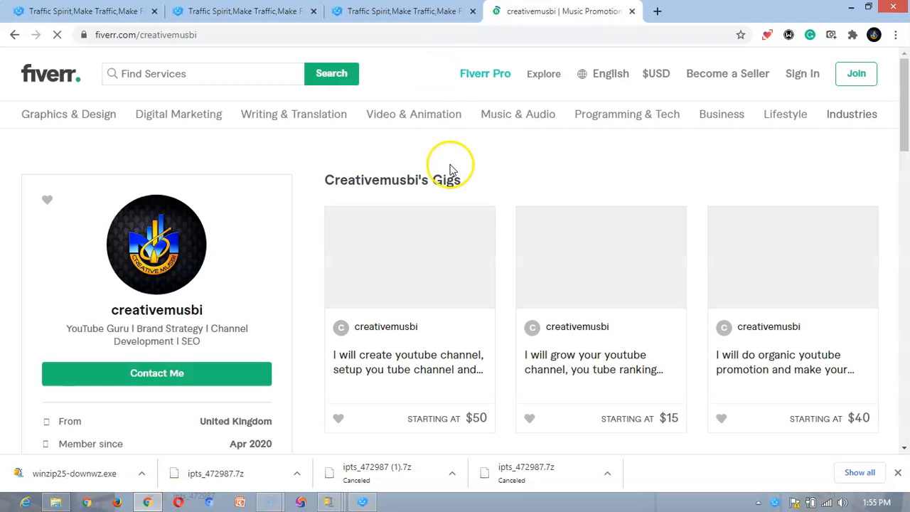
Step: Open the $50 gig about creating and setting up a YouTube channel, and copy its page URL
click(435, 368)
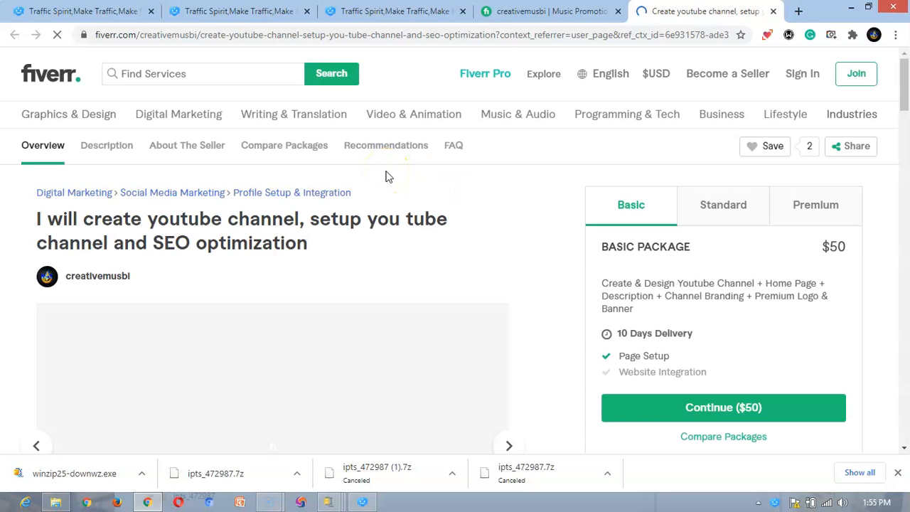
click(412, 37)
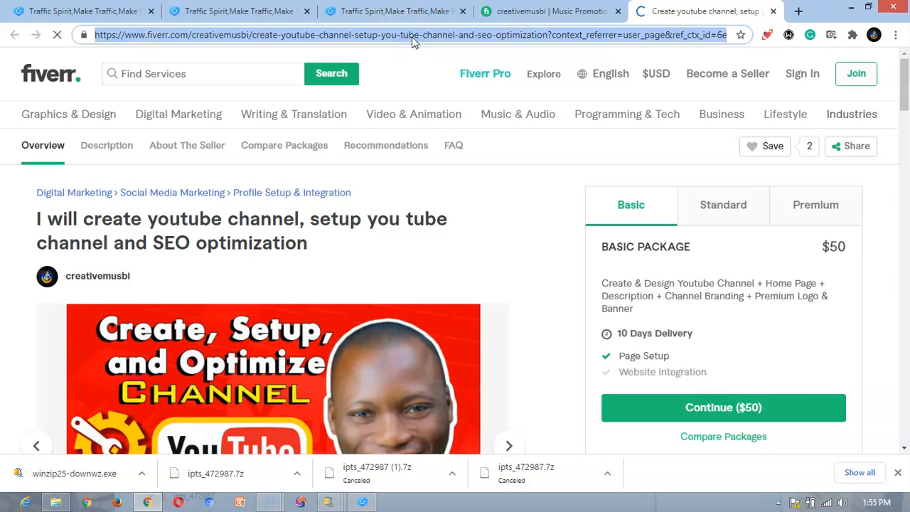
click(417, 68)
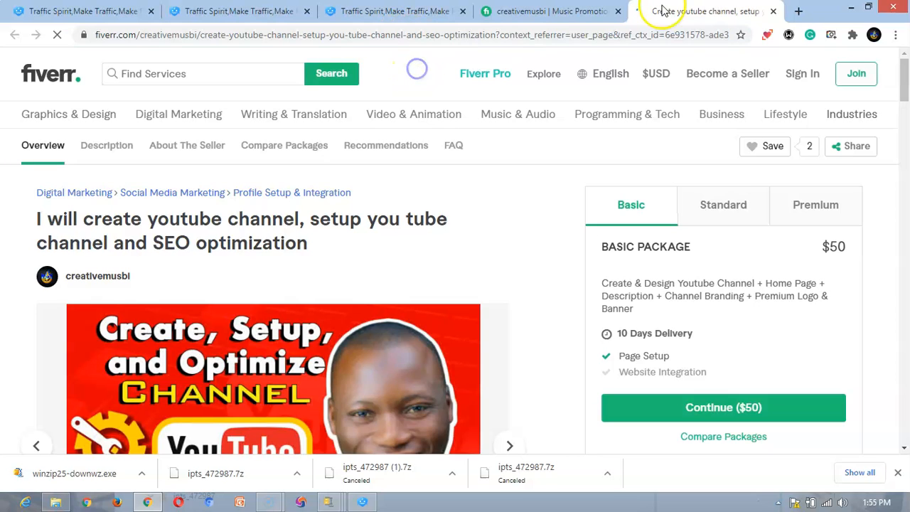
Step: Search the web for "url shorten" in a new tab and open the Bitly URL Shortener site
click(800, 12)
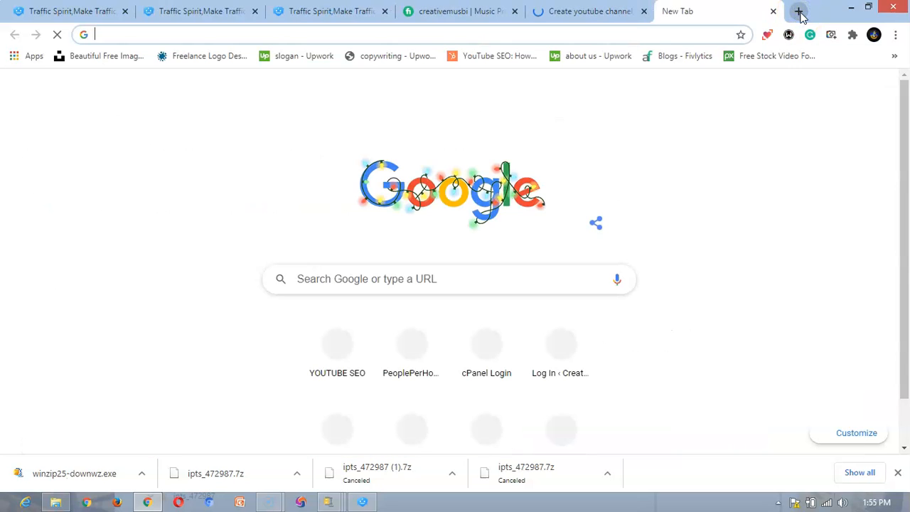
text(url )
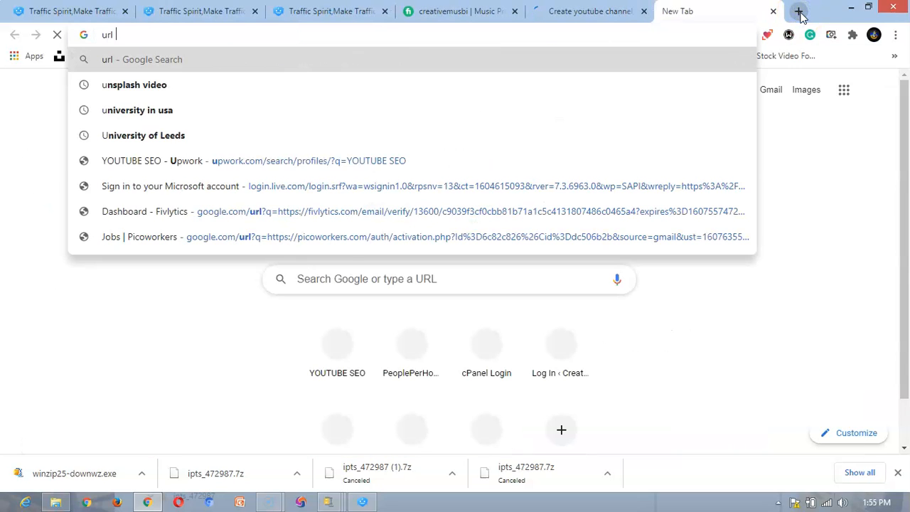
text(shorted)
key(BackSpace)
text(n)
key(Return)
click(668, 130)
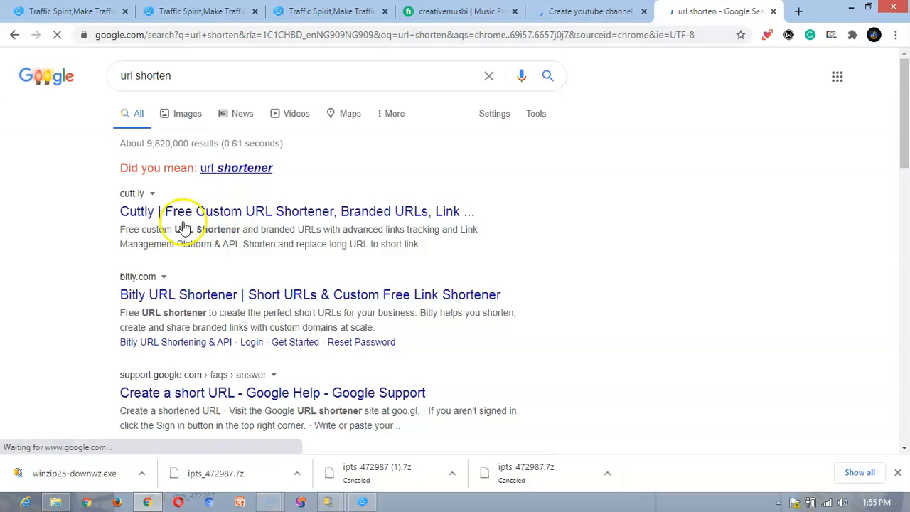
click(229, 300)
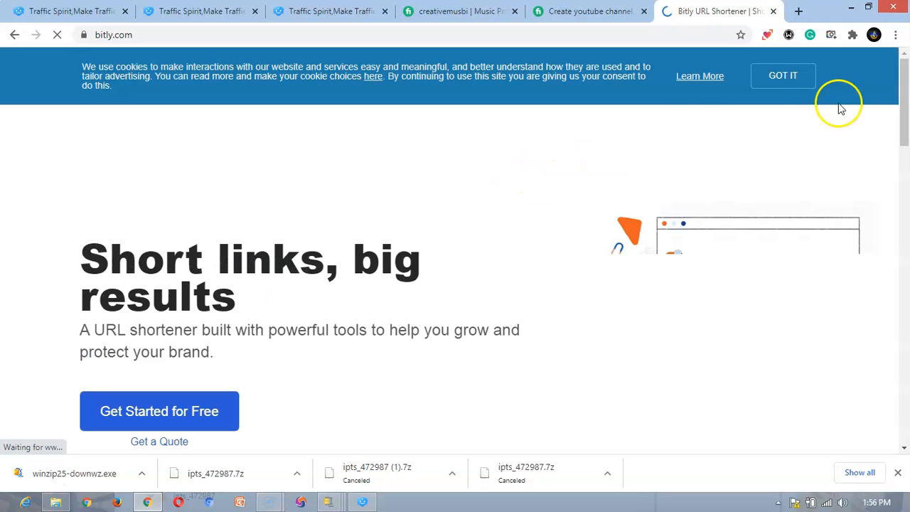
Step: Shorten the copied Fiverr gig URL on Bitly, dismissing the SMS promotion
drag(904, 92, 906, 184)
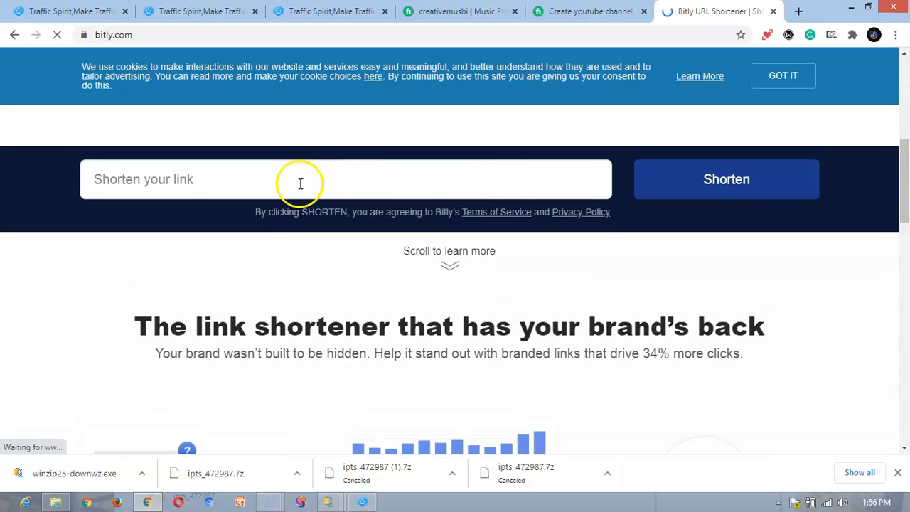
click(299, 184)
key(ctrl+v)
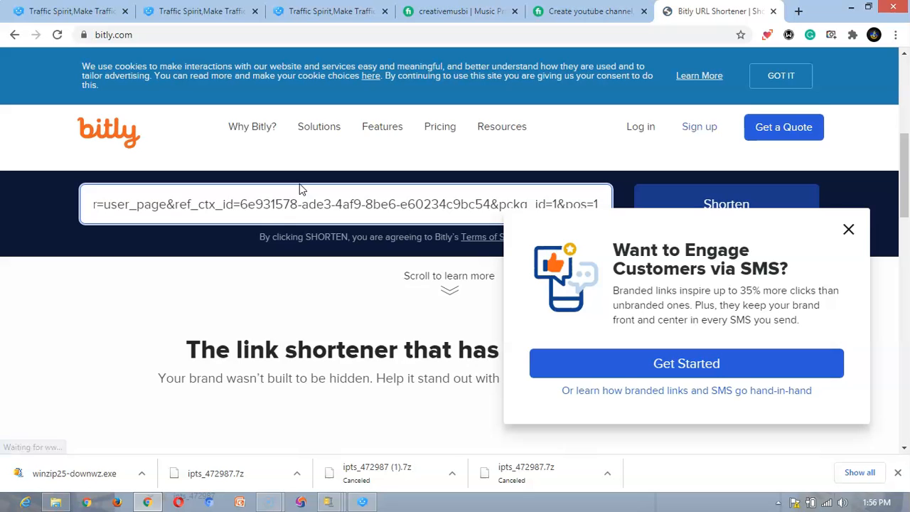
click(849, 232)
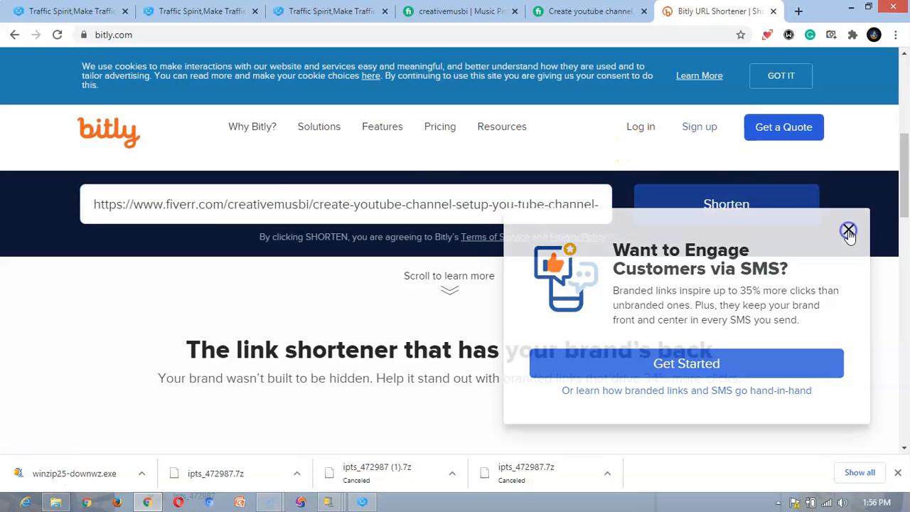
click(733, 206)
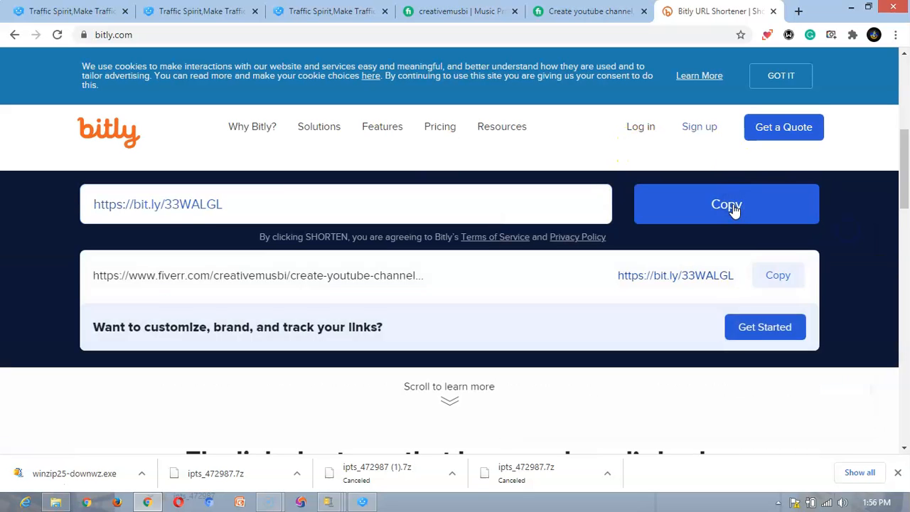
click(775, 282)
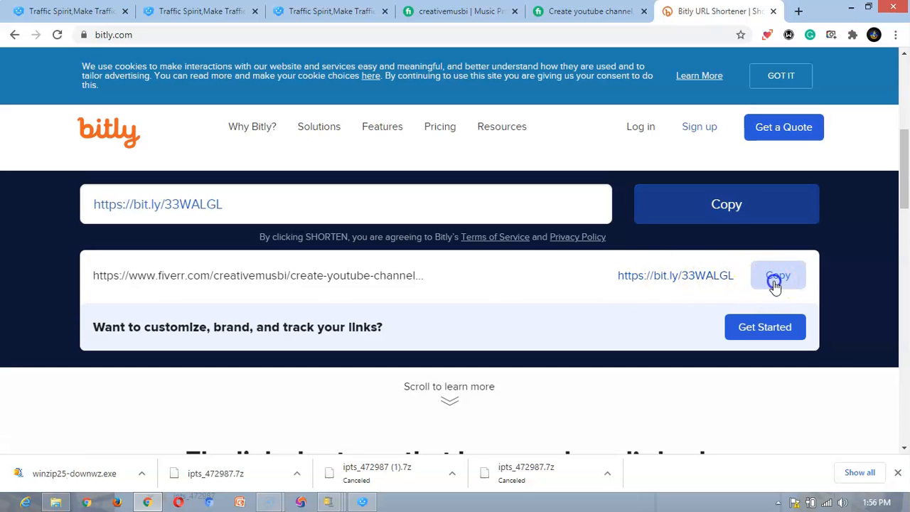
click(698, 280)
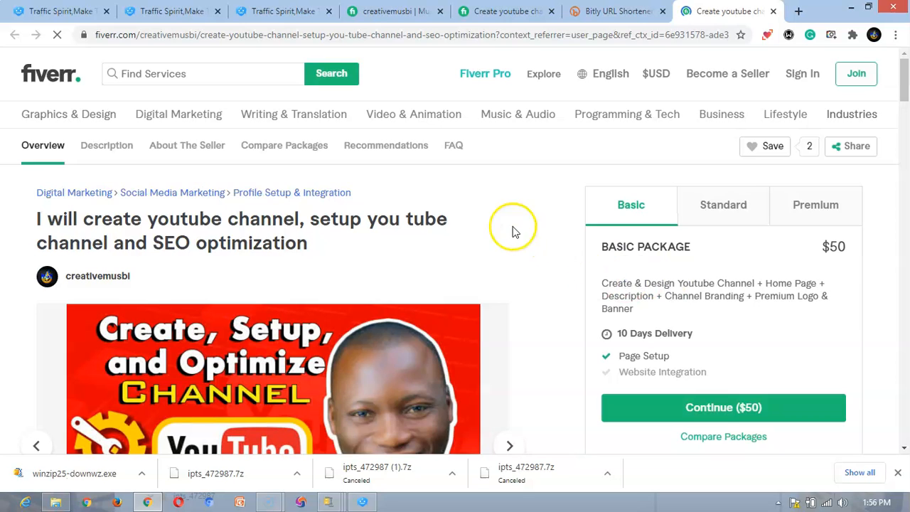
click(526, 11)
click(727, 11)
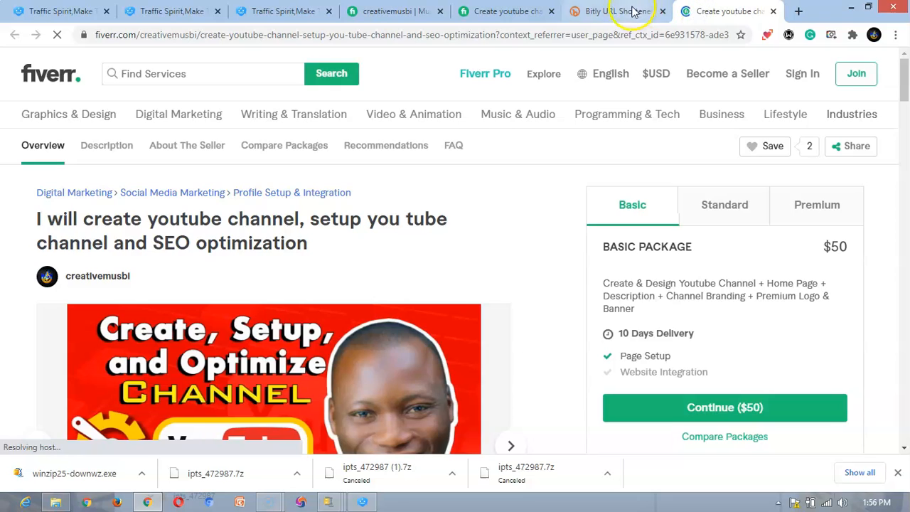
click(635, 12)
click(777, 276)
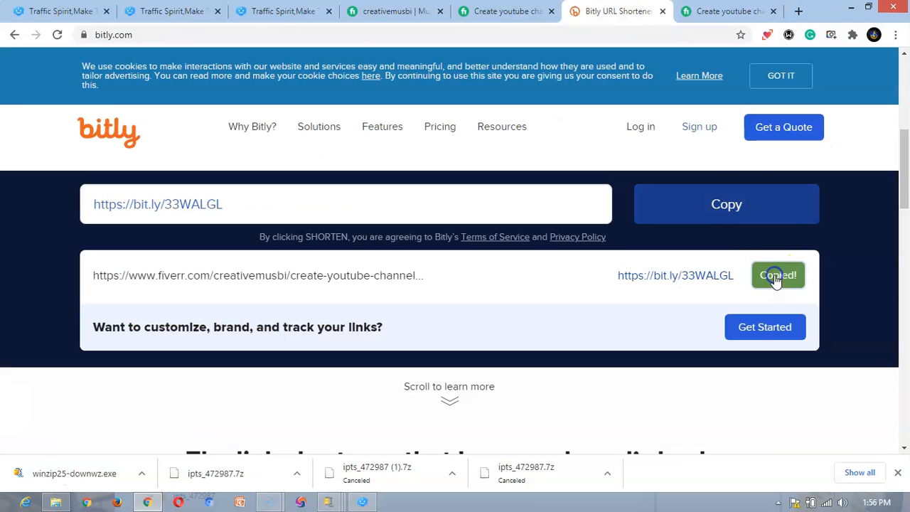
click(362, 503)
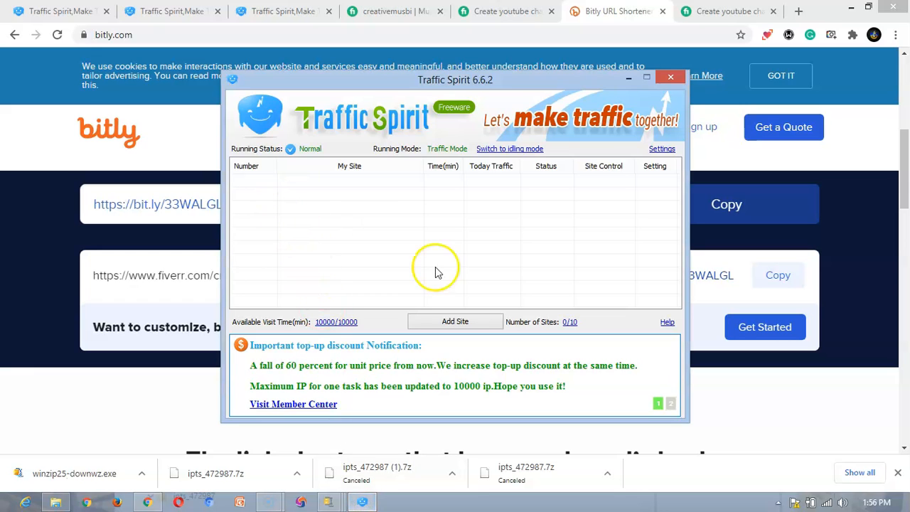
click(456, 321)
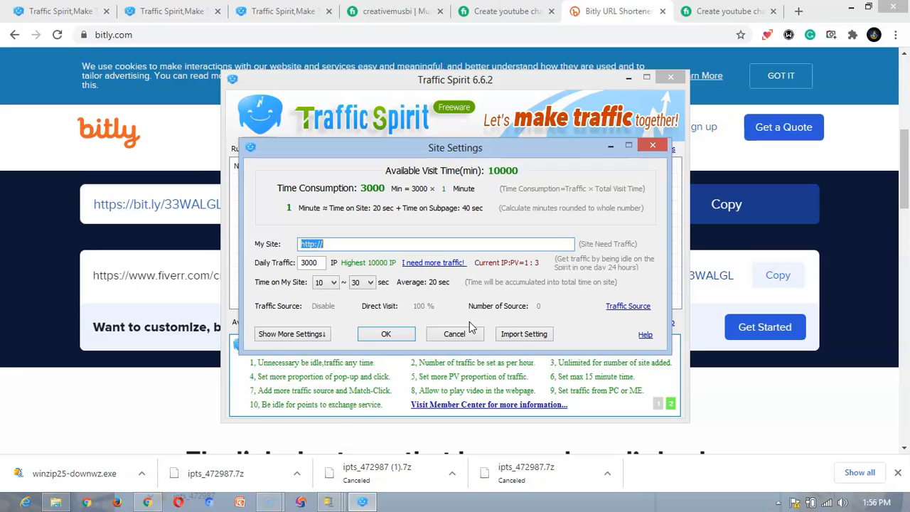
key(ctrl+v)
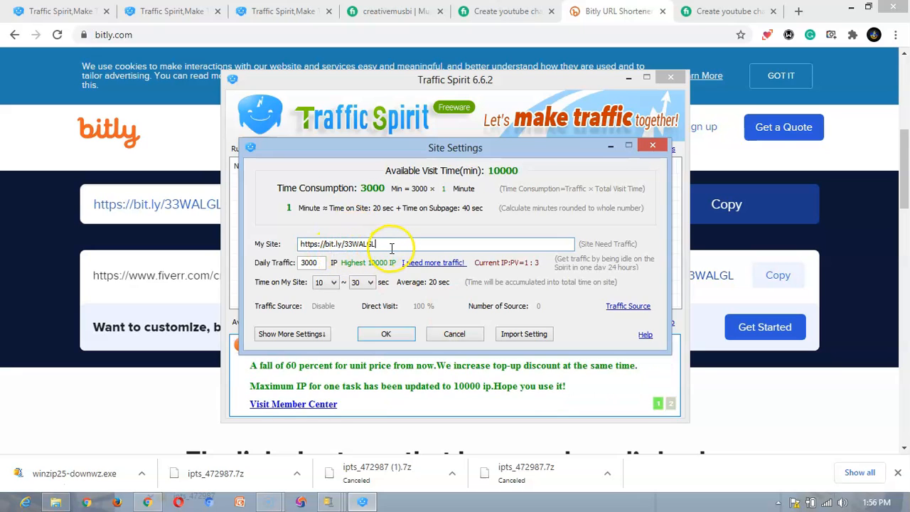
Step: Set the site's daily traffic to 1000 IP and its minimum time on site to 10 seconds
click(305, 263)
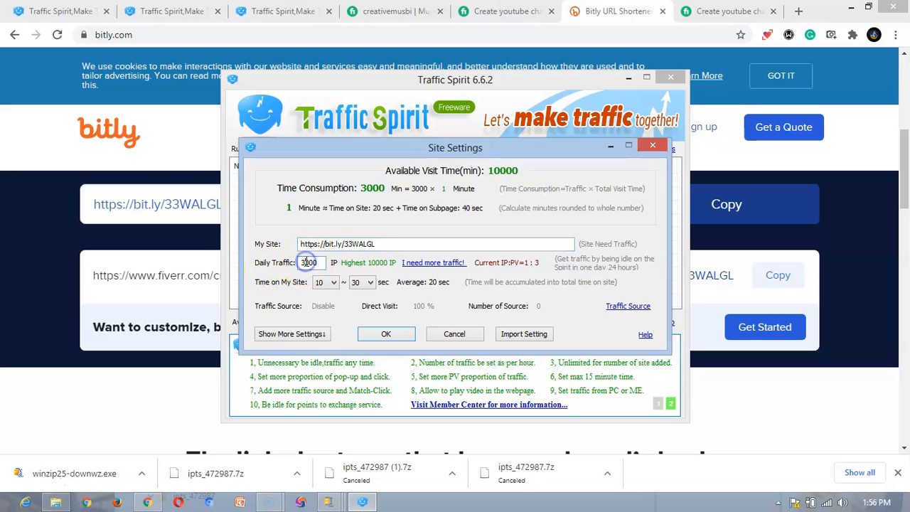
key(BackSpace)
text(1)
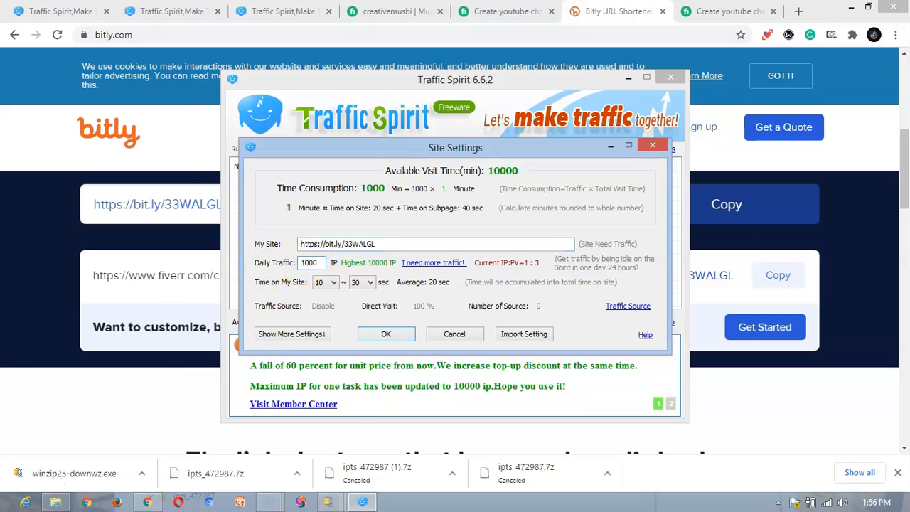
click(334, 282)
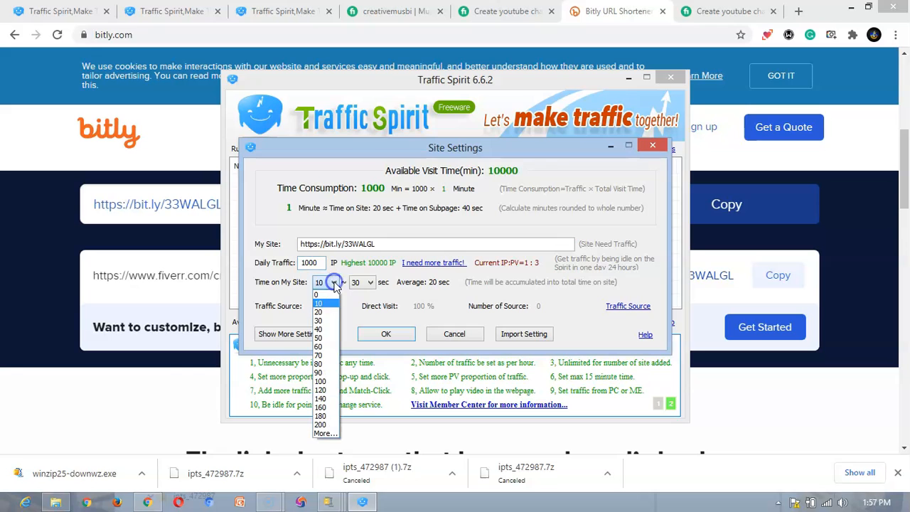
click(325, 304)
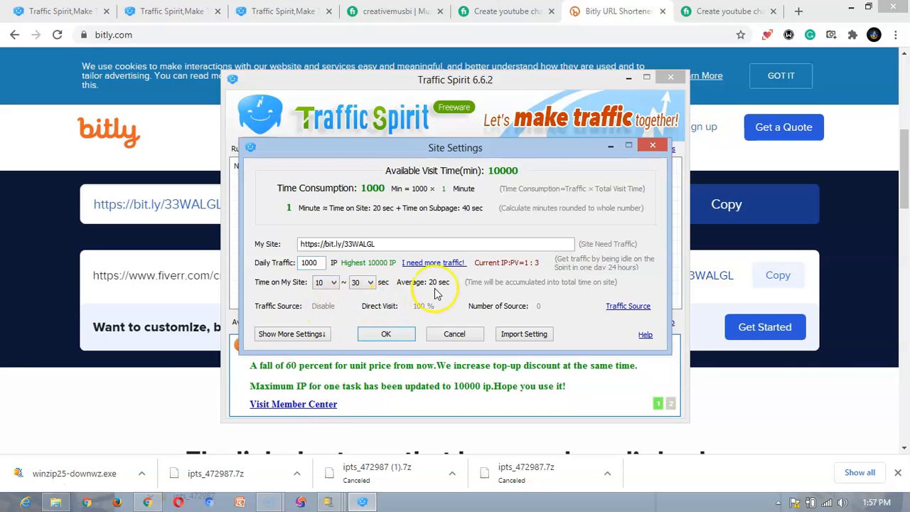
Step: Try to enable the traffic source for the site without adding any source to the list
click(624, 308)
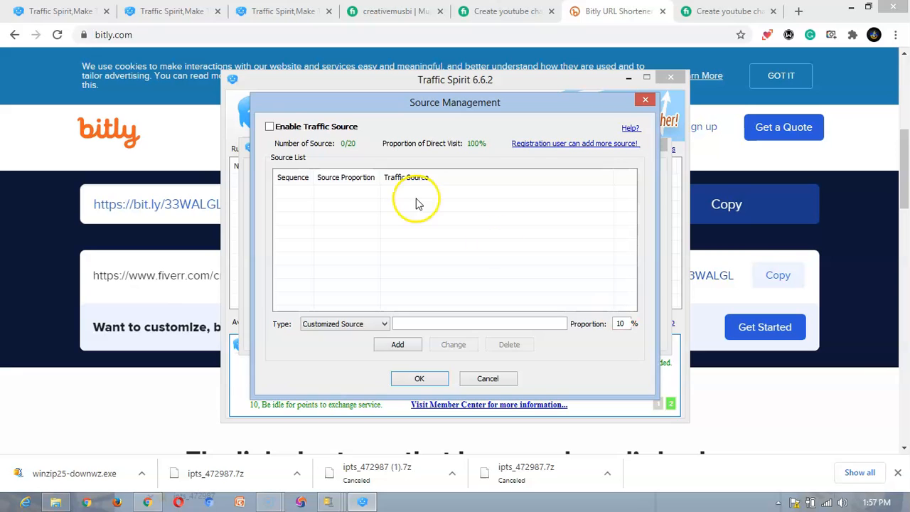
click(270, 126)
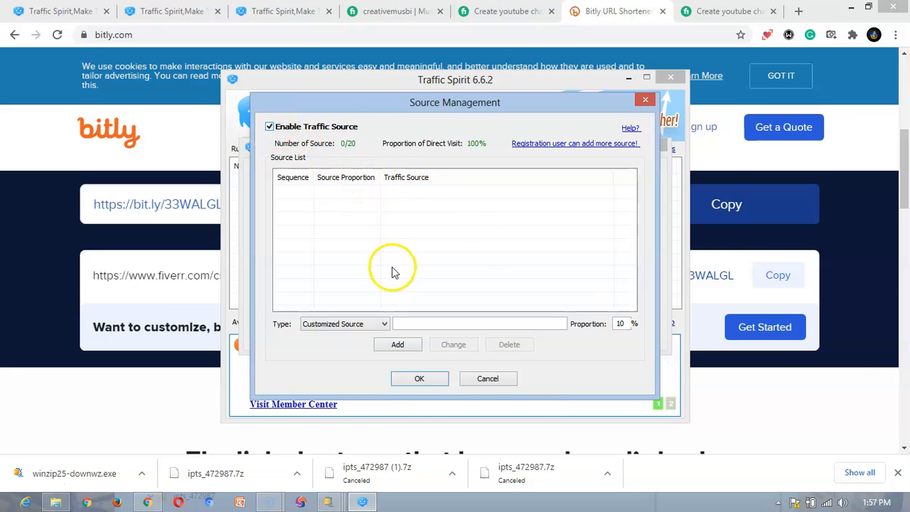
click(421, 379)
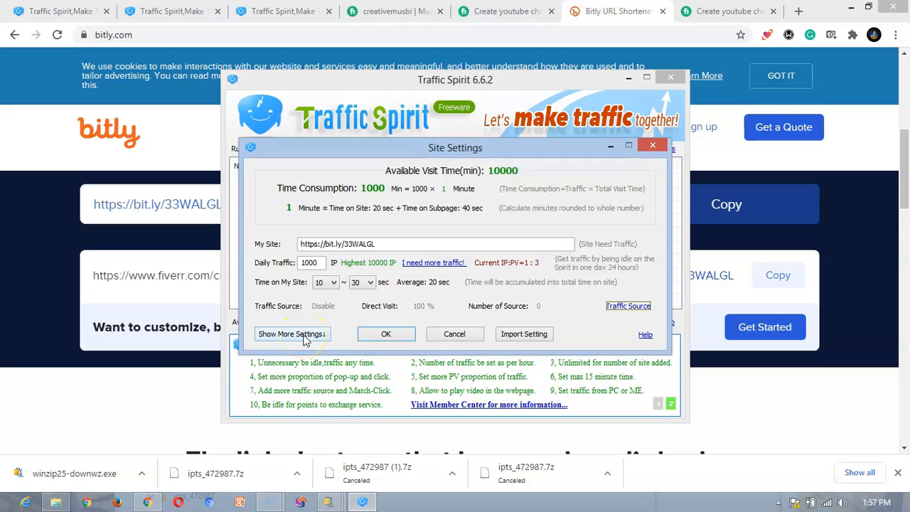
Step: Restrict the site's traffic to a customized region with United States, Canada, Panama and Venezuela
click(292, 334)
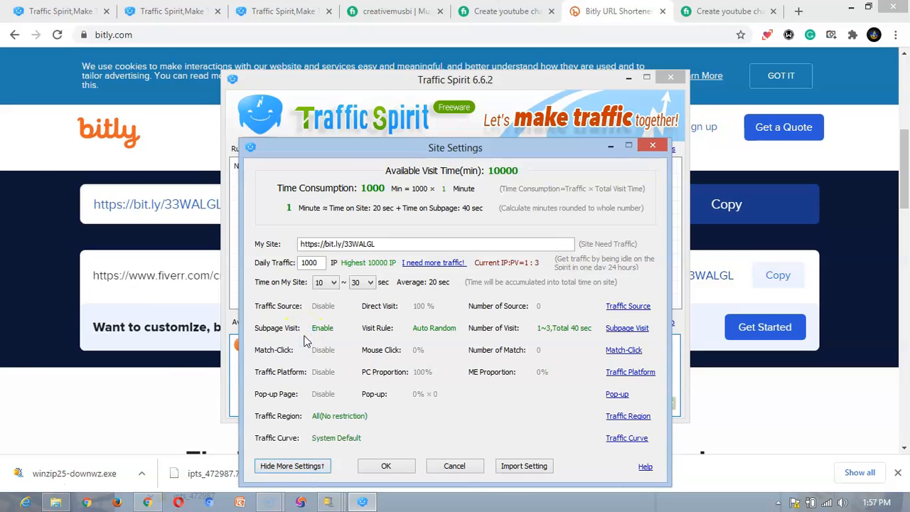
click(625, 419)
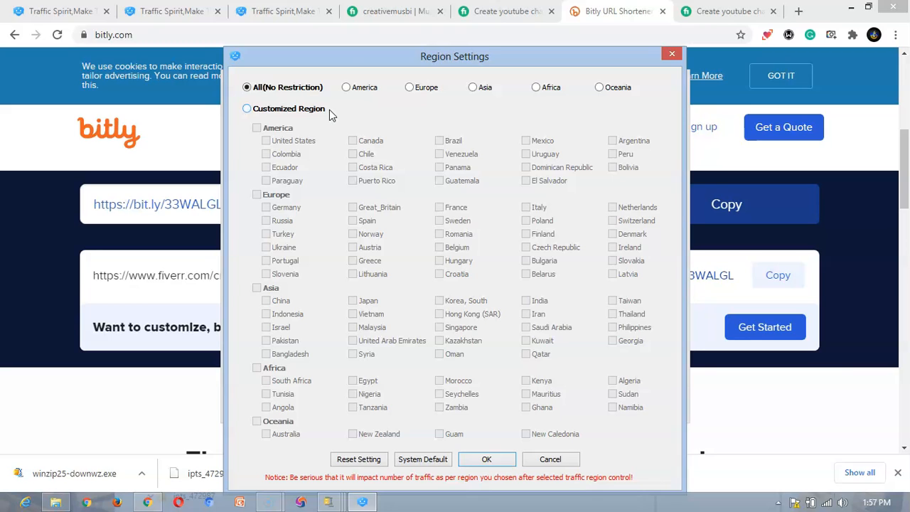
click(346, 88)
click(247, 110)
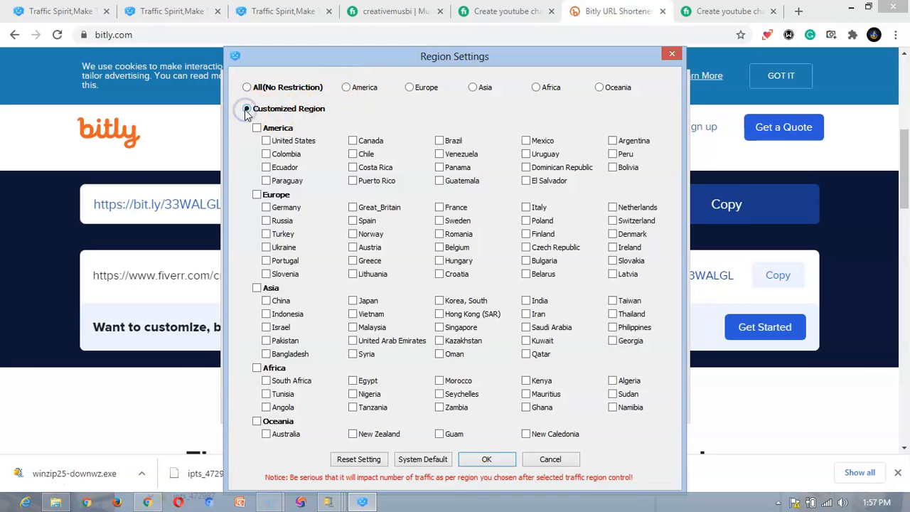
click(266, 141)
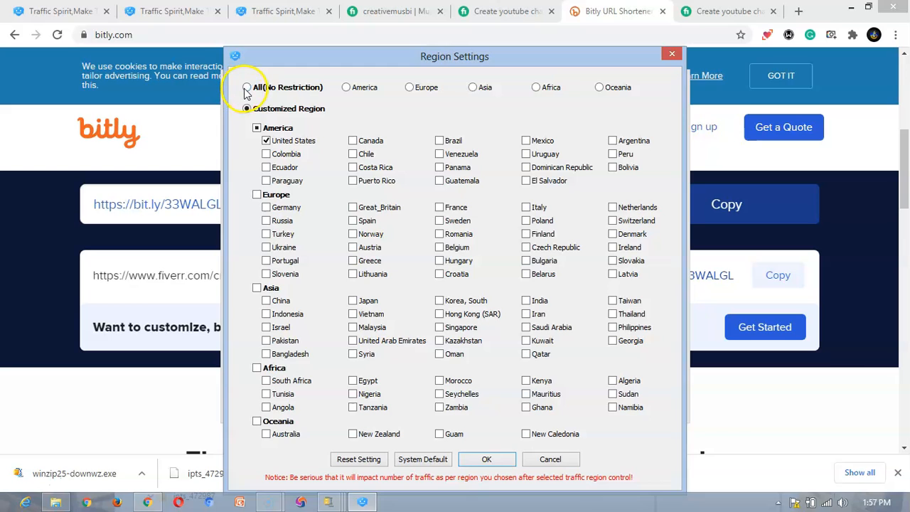
click(353, 142)
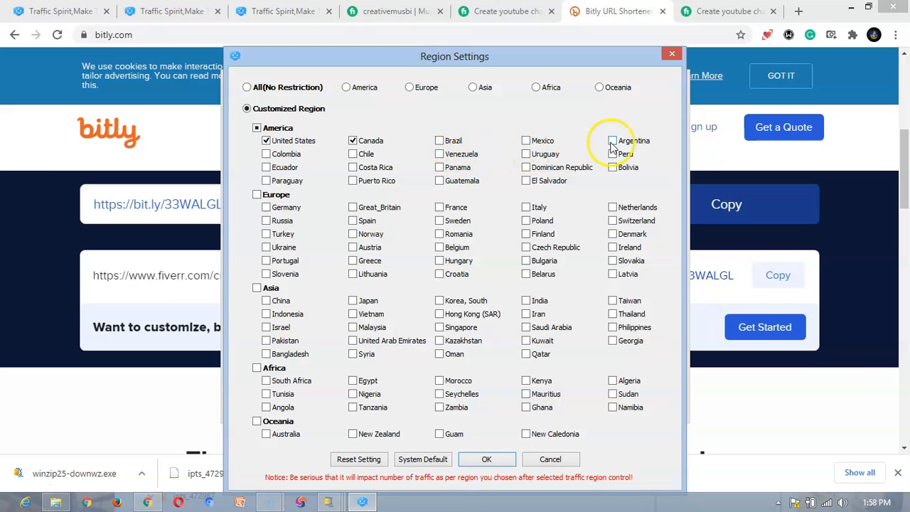
click(438, 168)
click(439, 154)
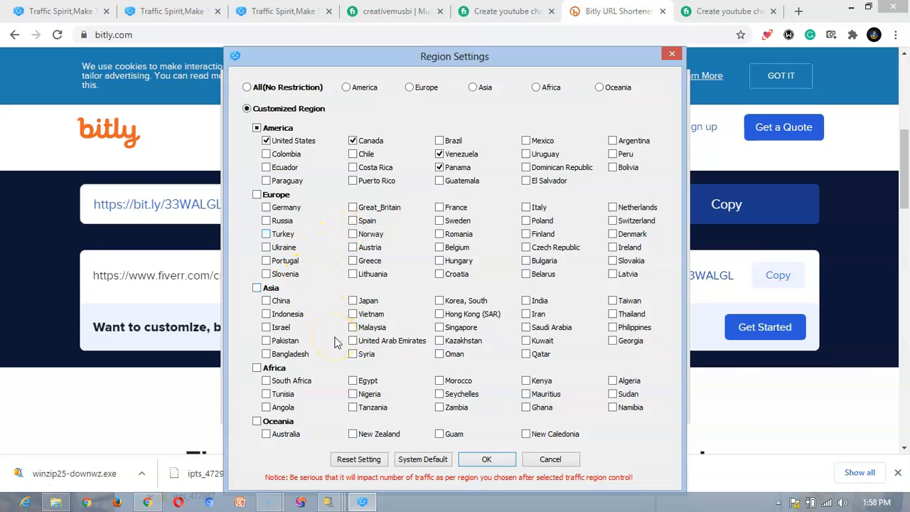
Step: Add only Australia and New Caledonia from Oceania to the customized region, and accept the region control
click(257, 422)
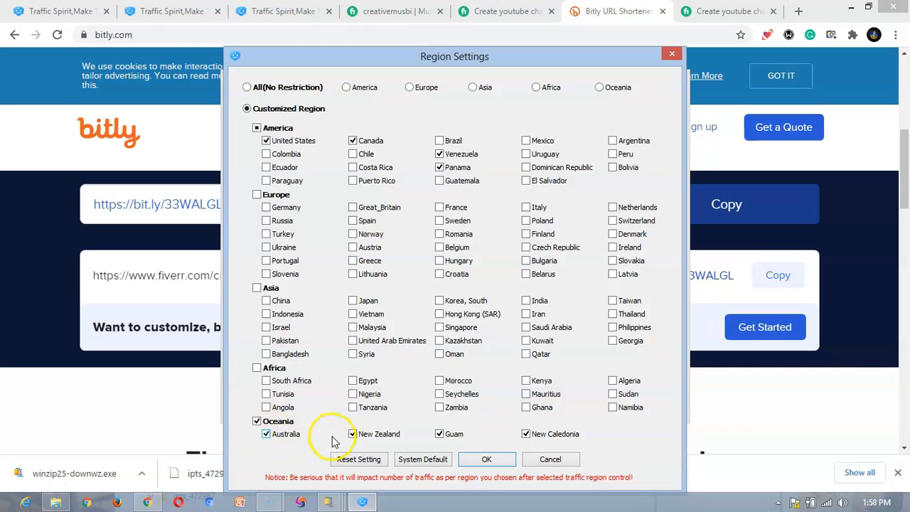
click(354, 434)
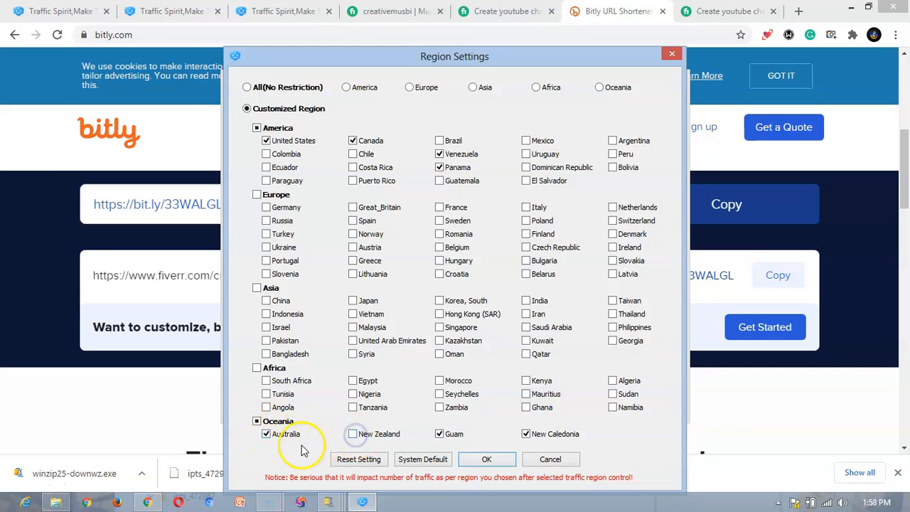
click(440, 436)
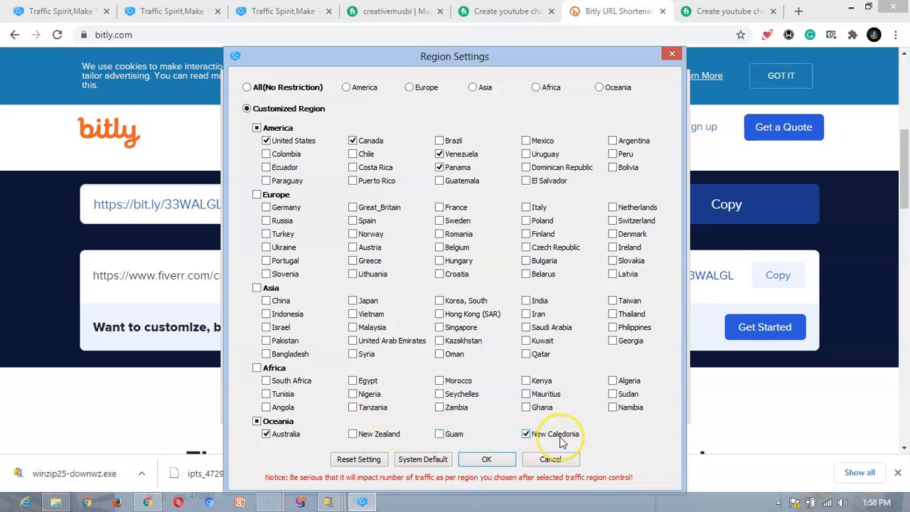
click(491, 461)
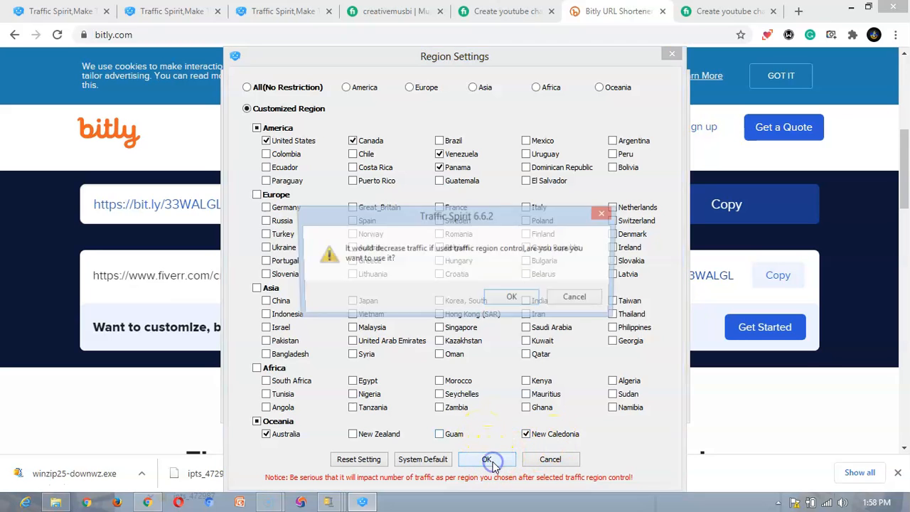
click(515, 299)
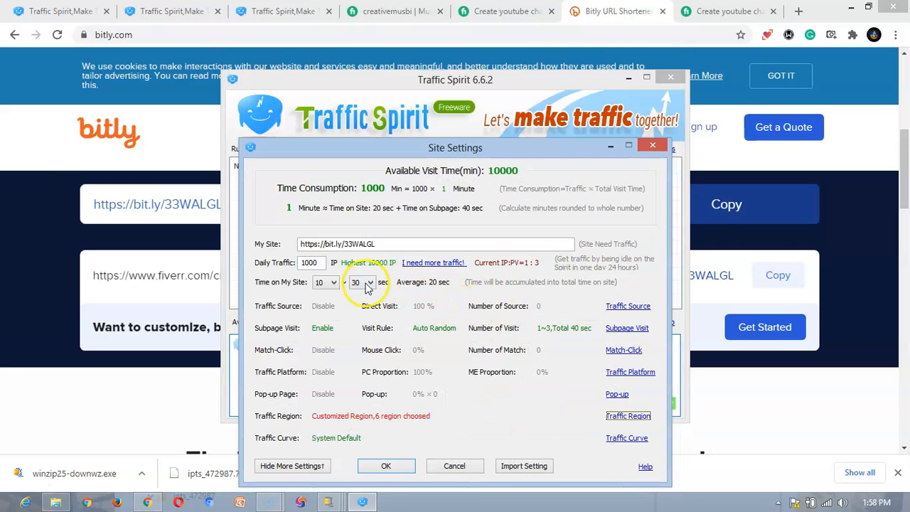
Step: Save the site settings to add the short link to the site list, and check its traffic for today
click(386, 467)
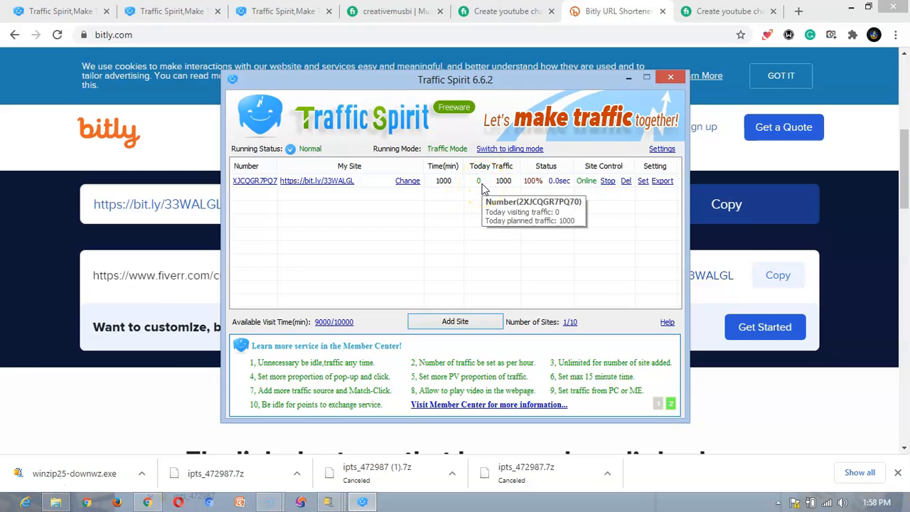
click(477, 205)
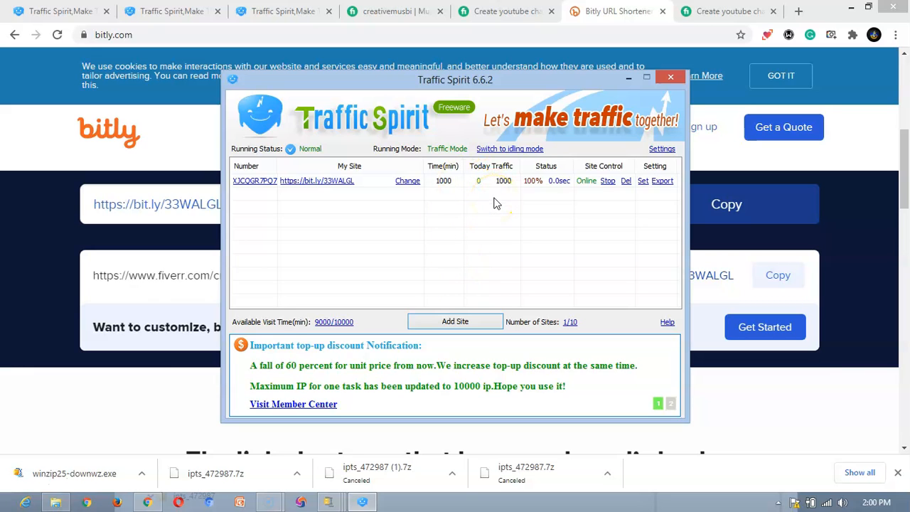
mouse_move(479, 189)
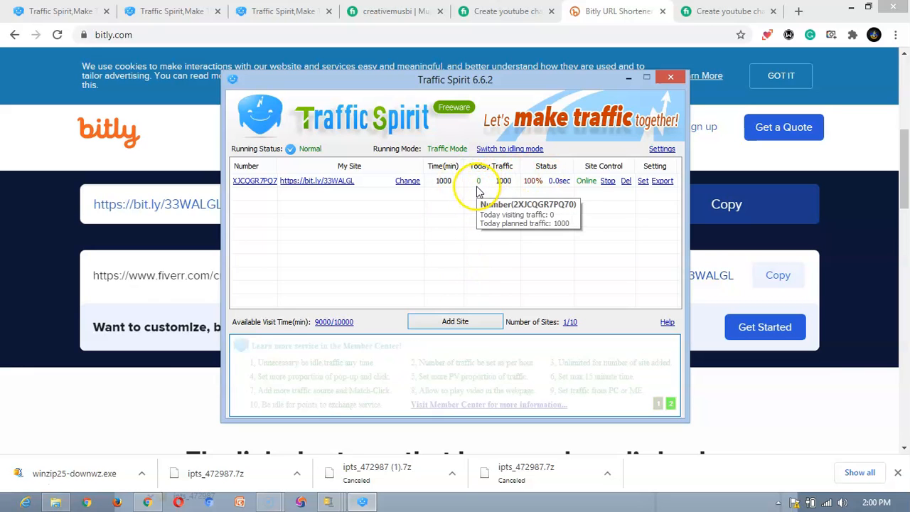